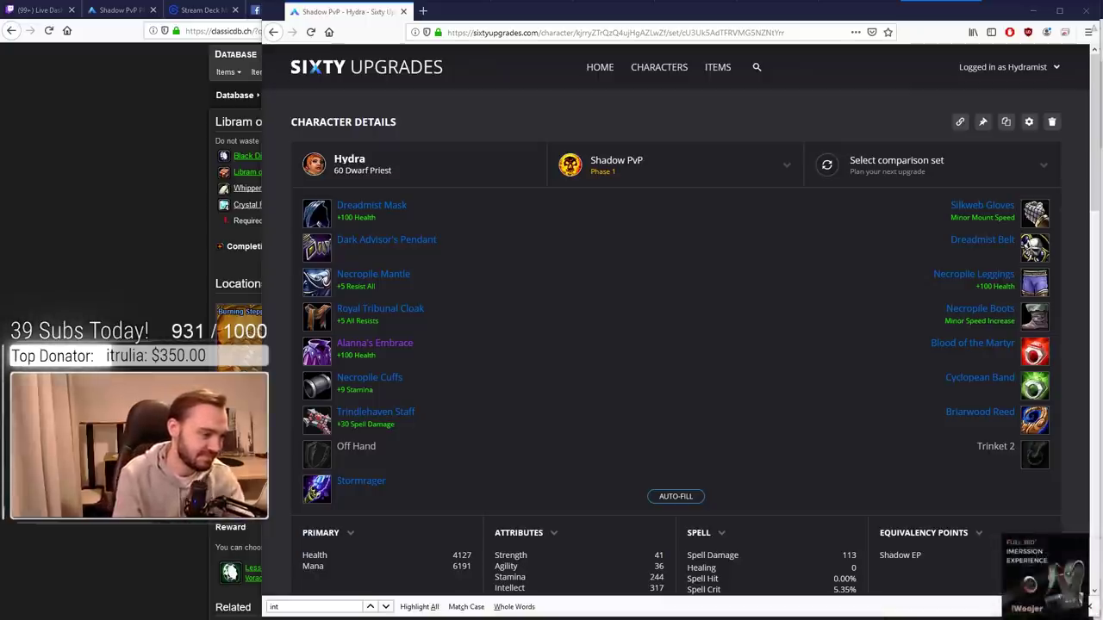
Step: Check the game window, then bring up the alternative head items
key("alt+Tab")
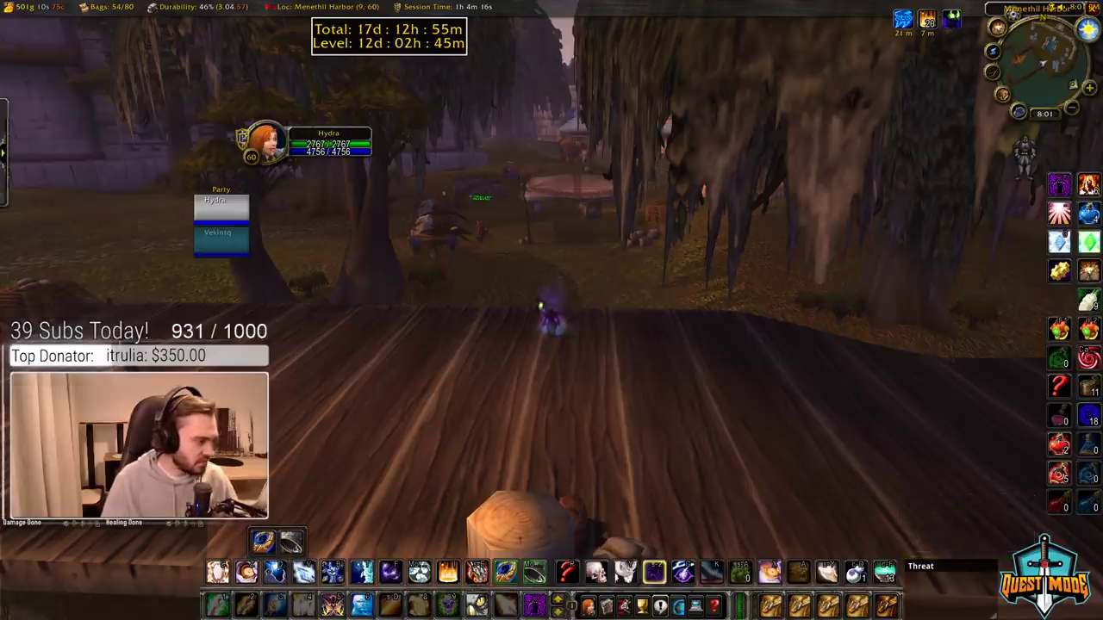
key("alt+Tab")
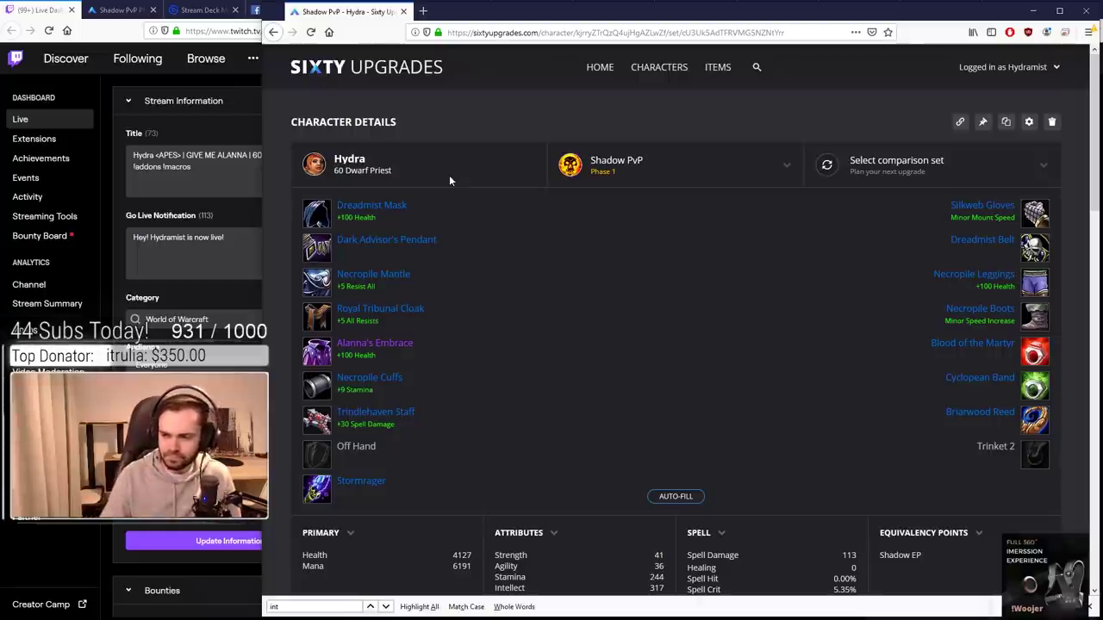
mouse_move(375, 208)
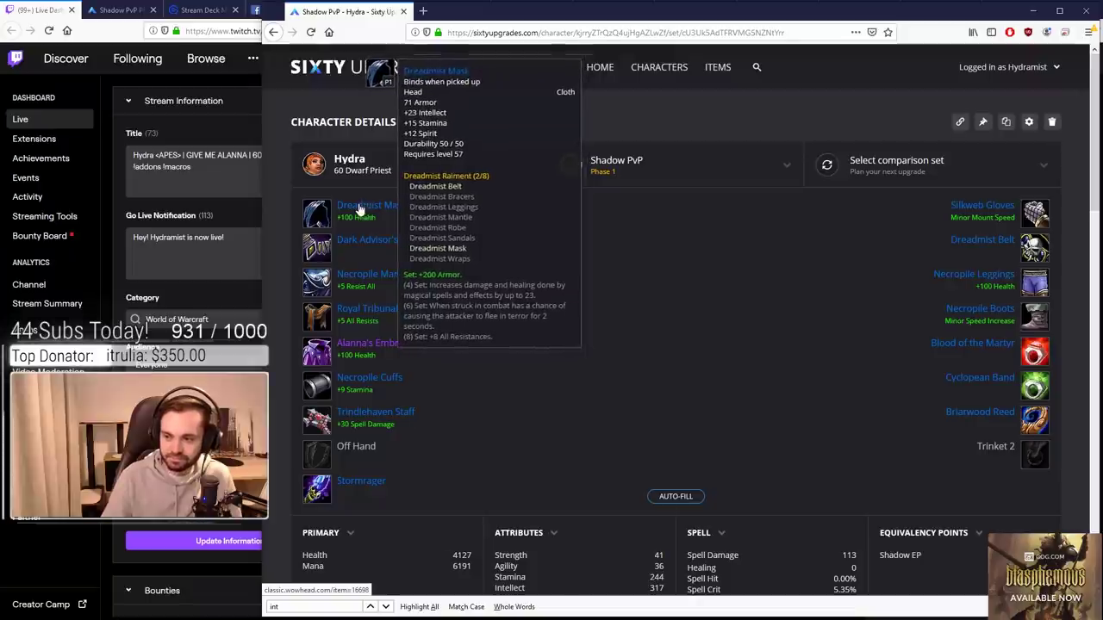
left_click(360, 208)
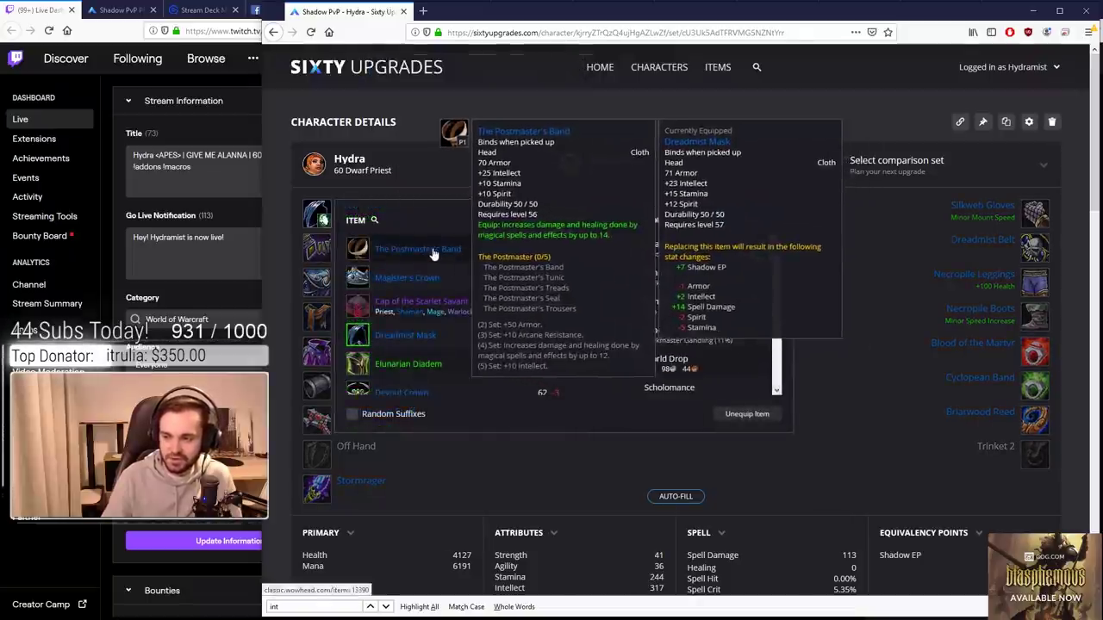
Step: Compare the alternative helms and keep the Dreadmist Mask equipped
mouse_move(417, 287)
mouse_move(392, 397)
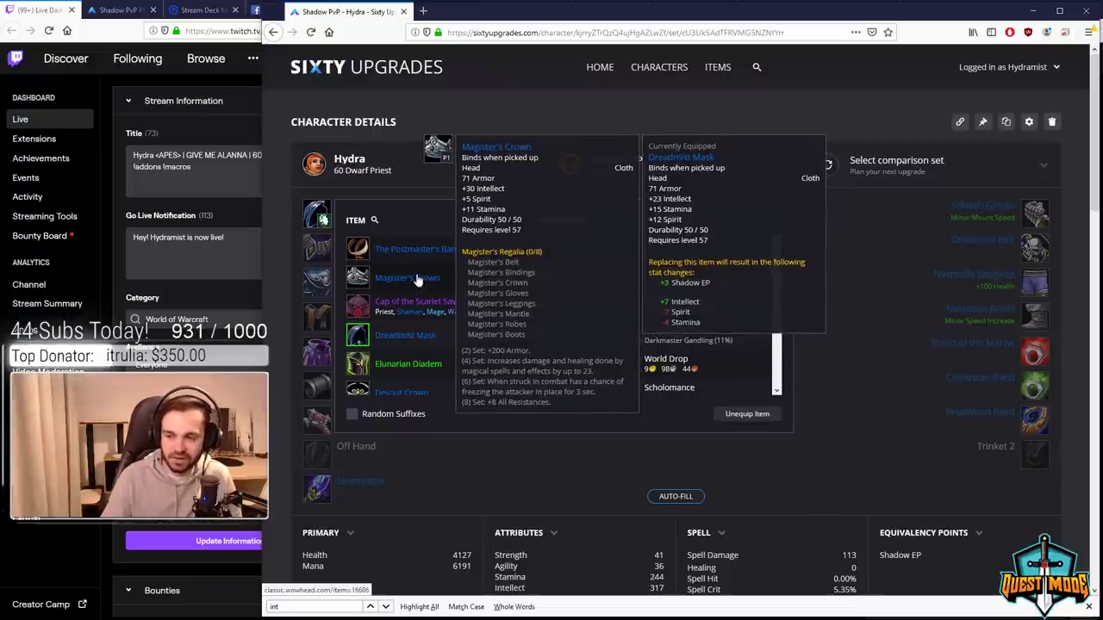
mouse_move(419, 249)
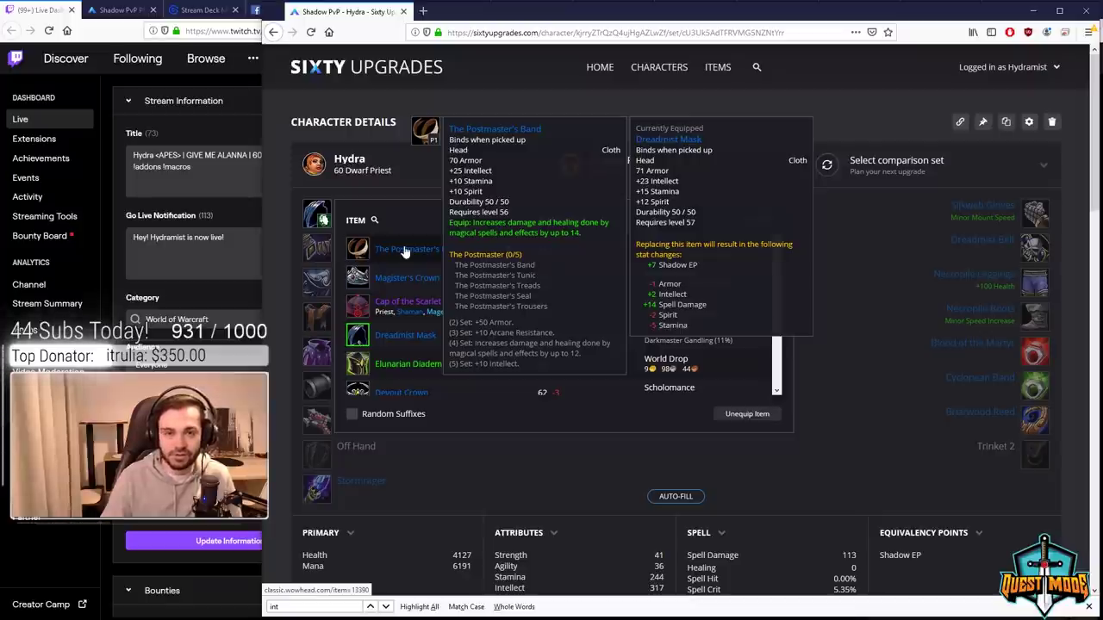
left_click(499, 169)
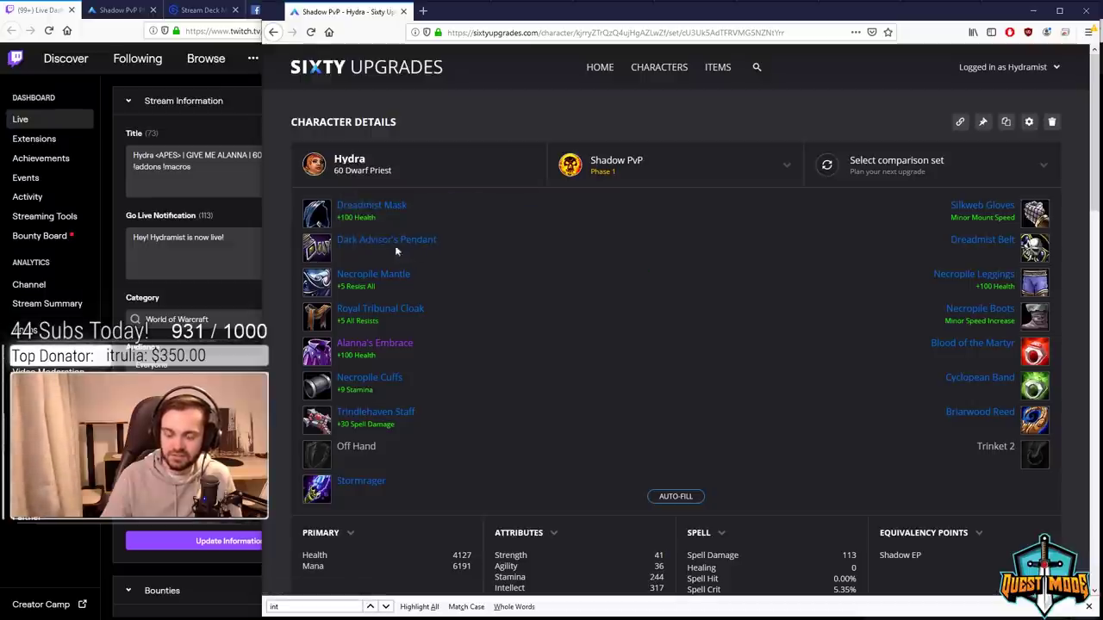
Step: Compare pendants: Lady Maye's Pendant at 49 Shadow EP versus equipped Dark Advisor's at 47
left_click(353, 241)
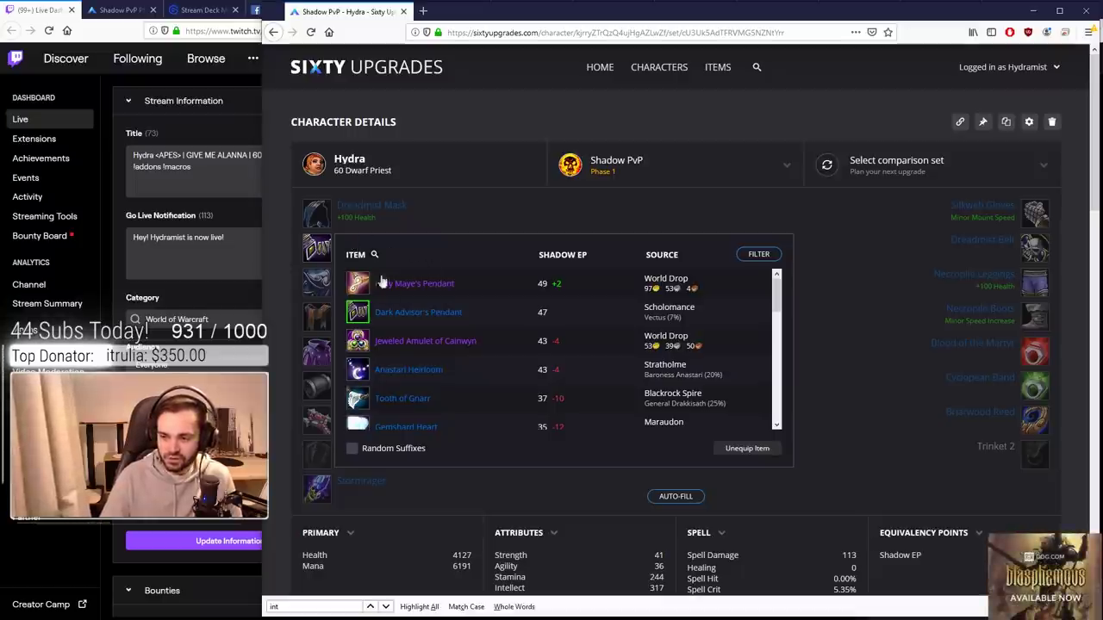
mouse_move(414, 319)
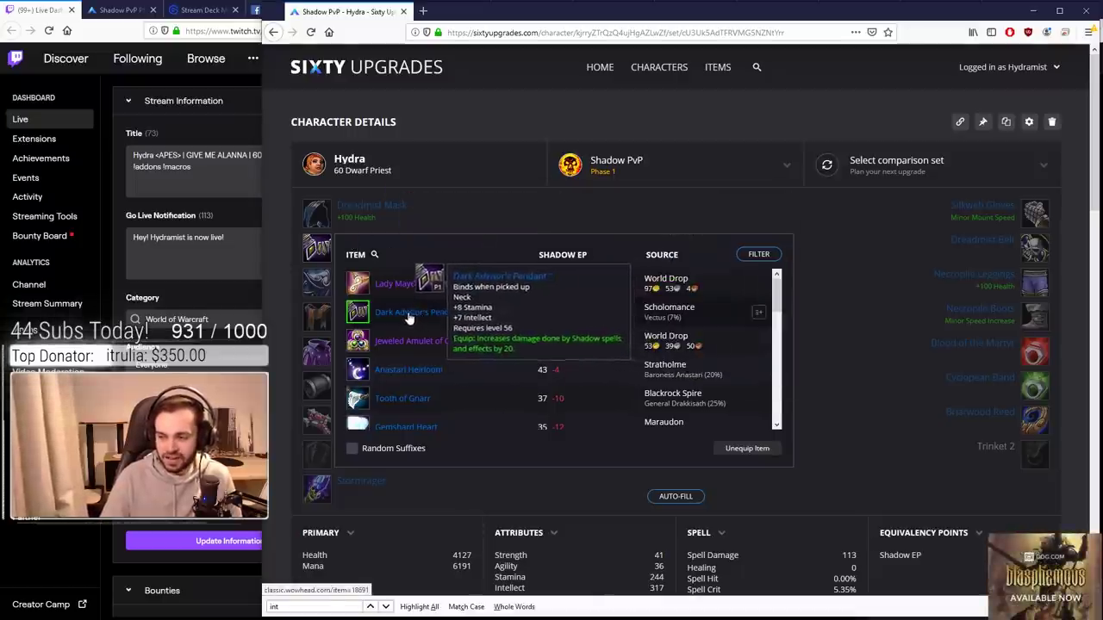
mouse_move(410, 371)
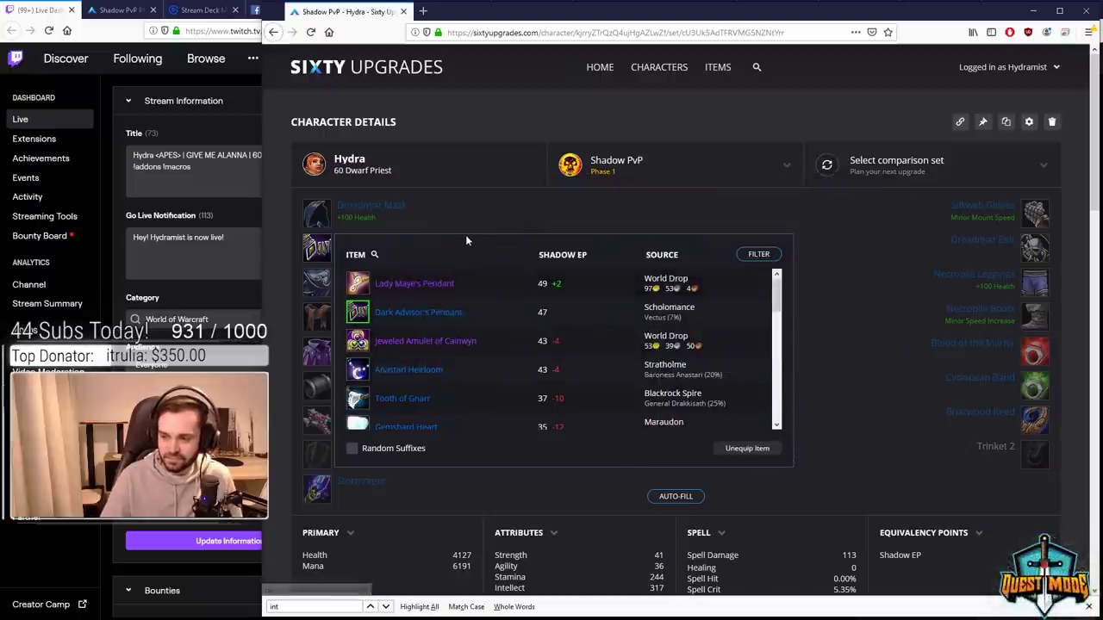
mouse_move(409, 403)
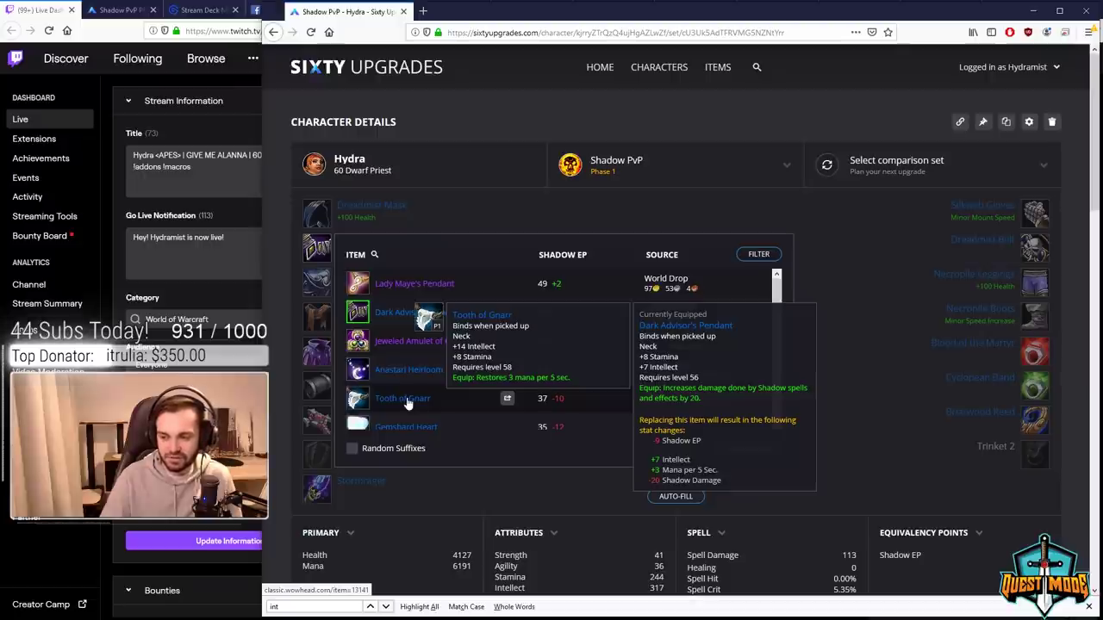
Step: Close the neck list, then review shoulder alternatives, keeping Necropile Mantle equipped
left_click(855, 355)
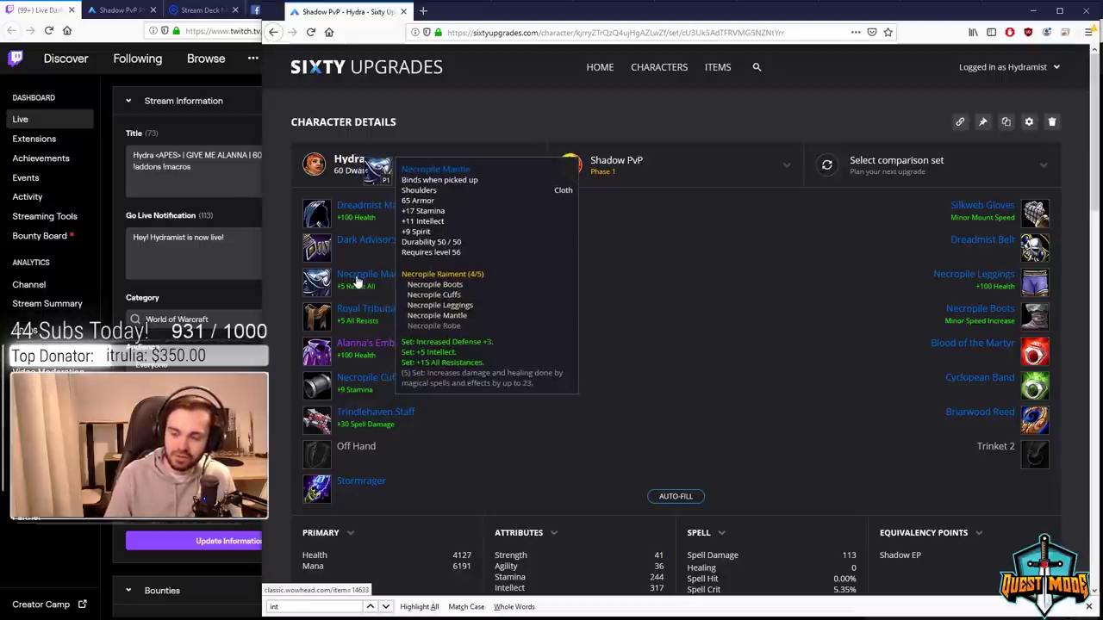
left_click(358, 282)
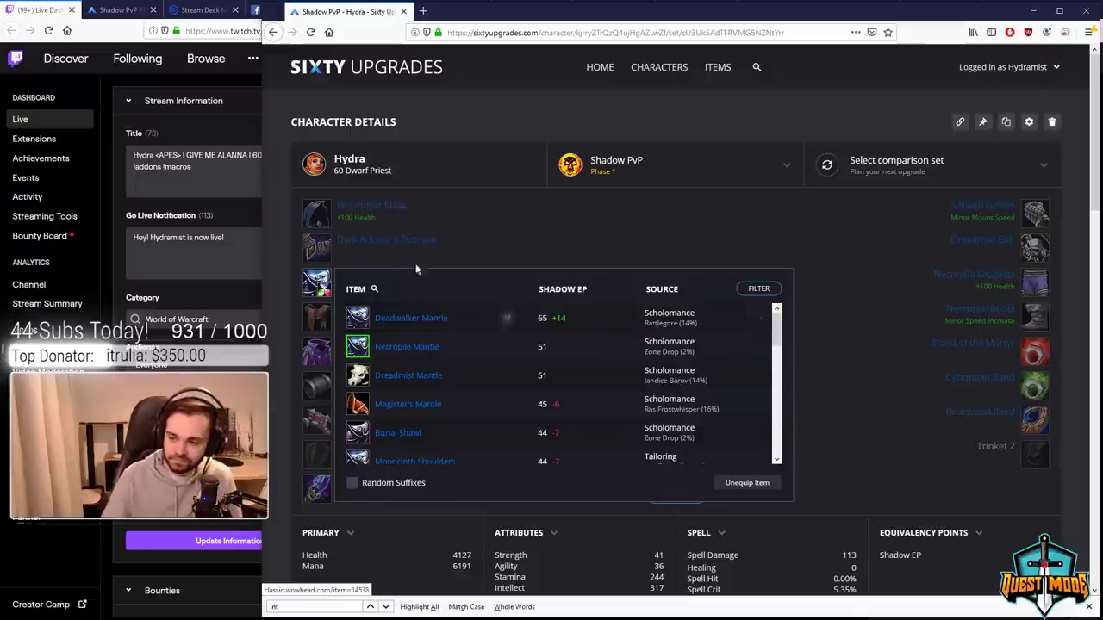
left_click(483, 256)
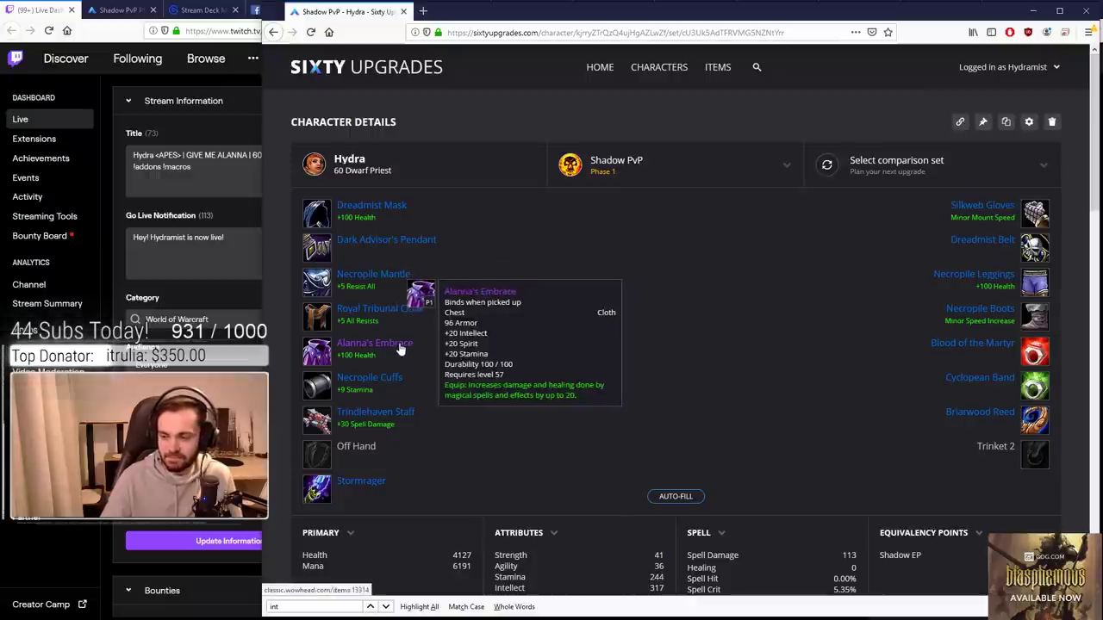
Step: Compare chest robes and keep Alanna's Embrace, top-ranked at 90 Shadow EP
left_click(395, 347)
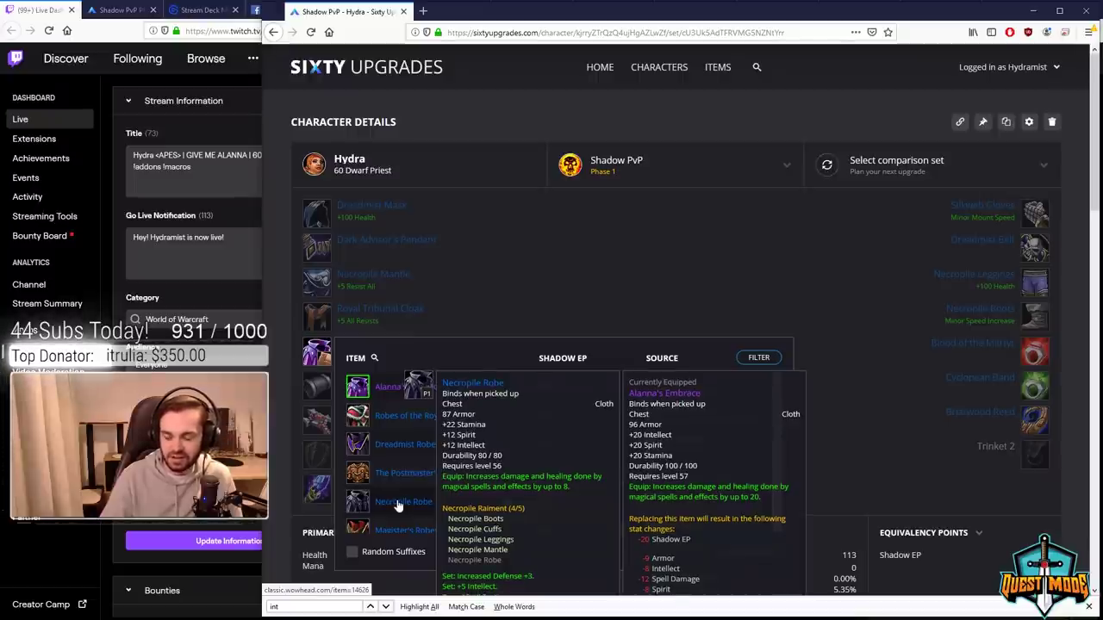
left_click(558, 296)
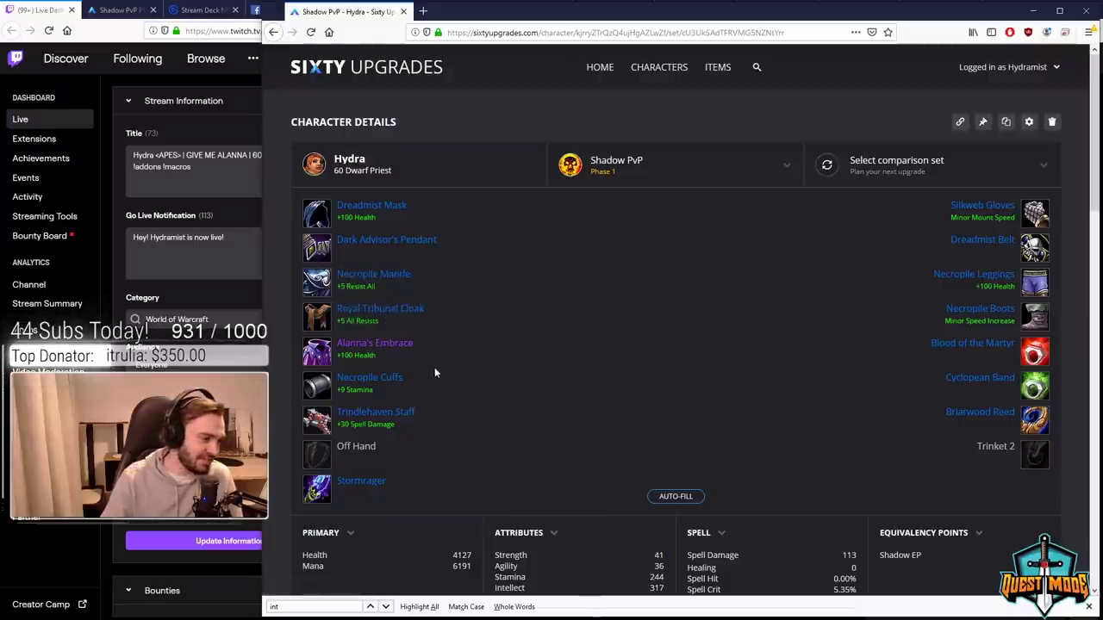
mouse_move(385, 384)
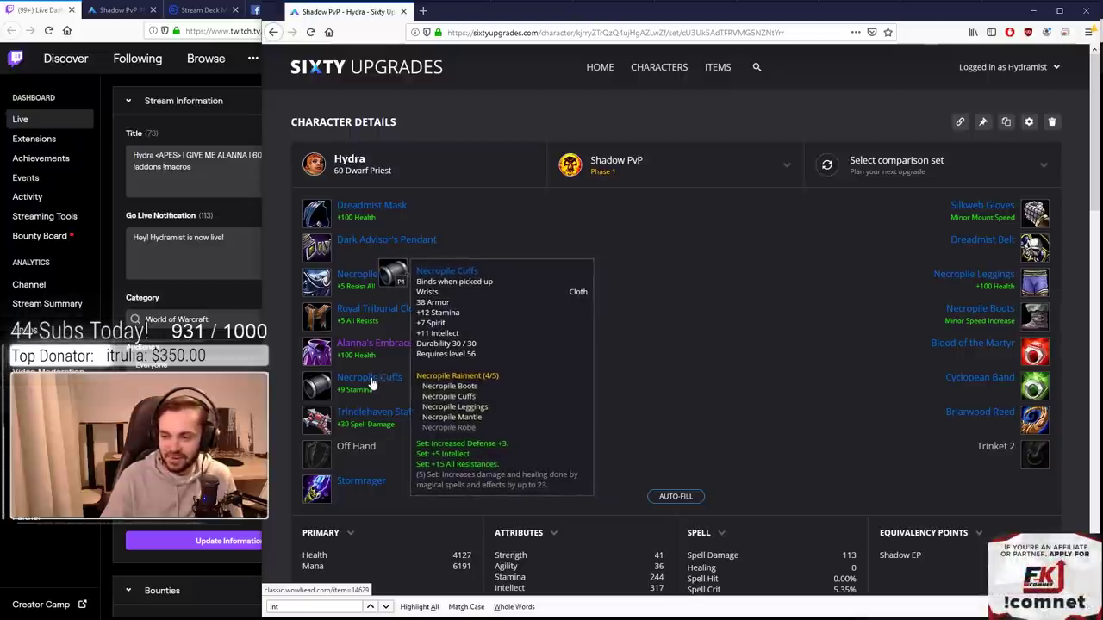
left_click(372, 384)
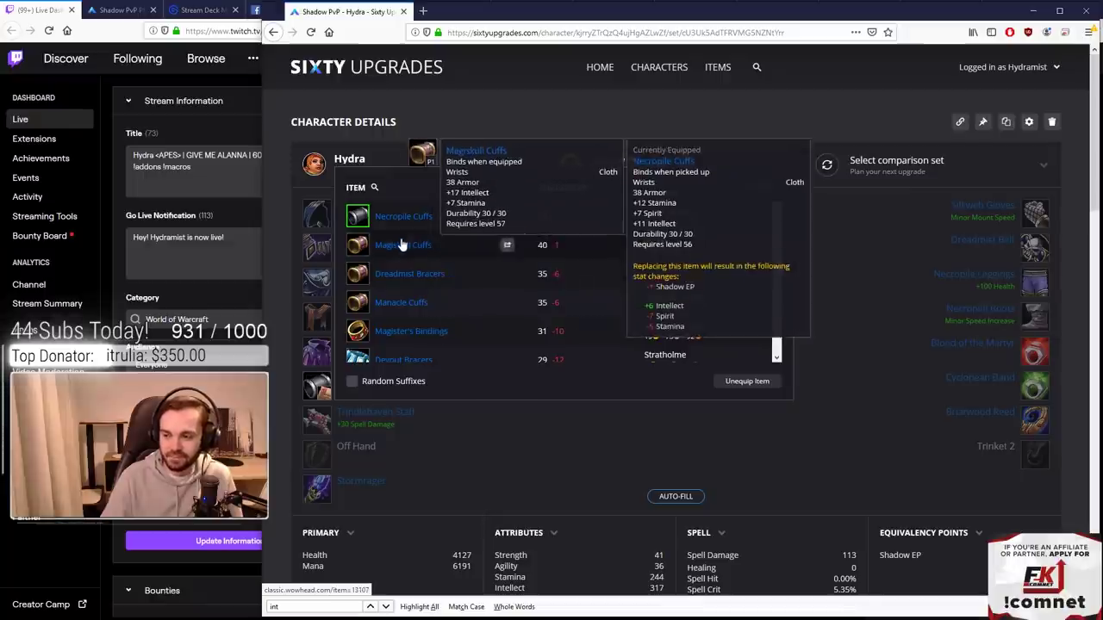
mouse_move(410, 280)
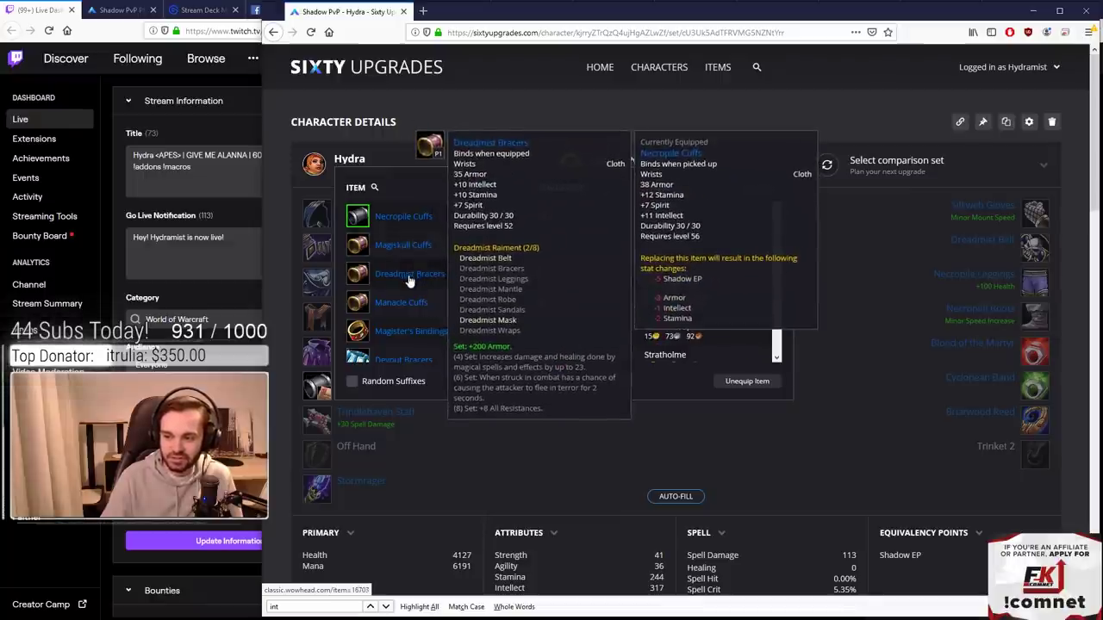
mouse_move(413, 333)
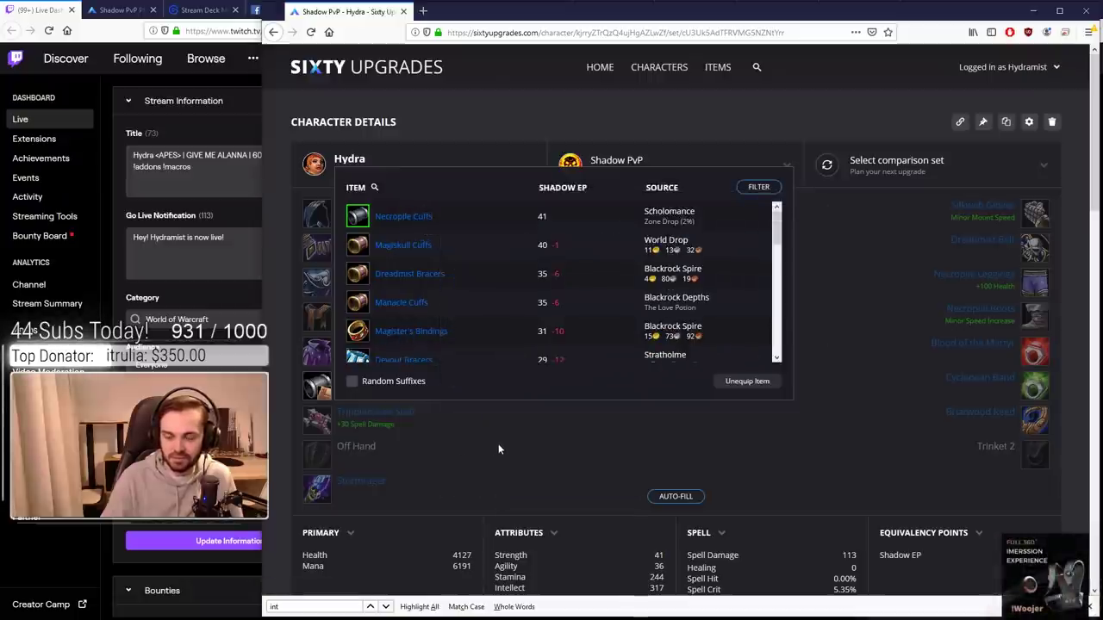
left_click(495, 444)
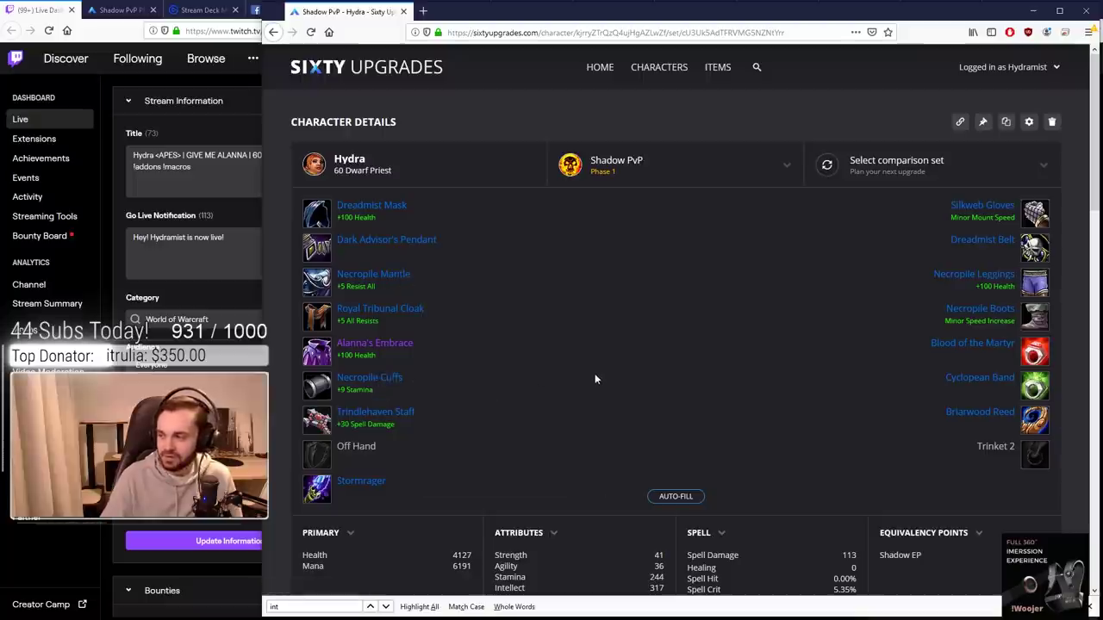
mouse_move(361, 379)
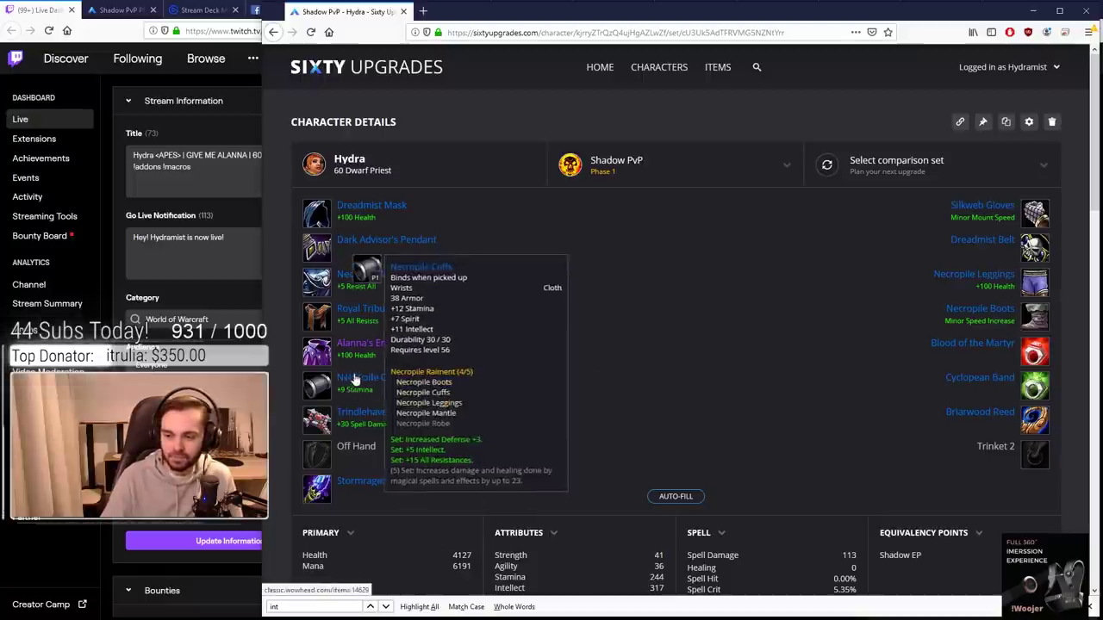
mouse_move(405, 416)
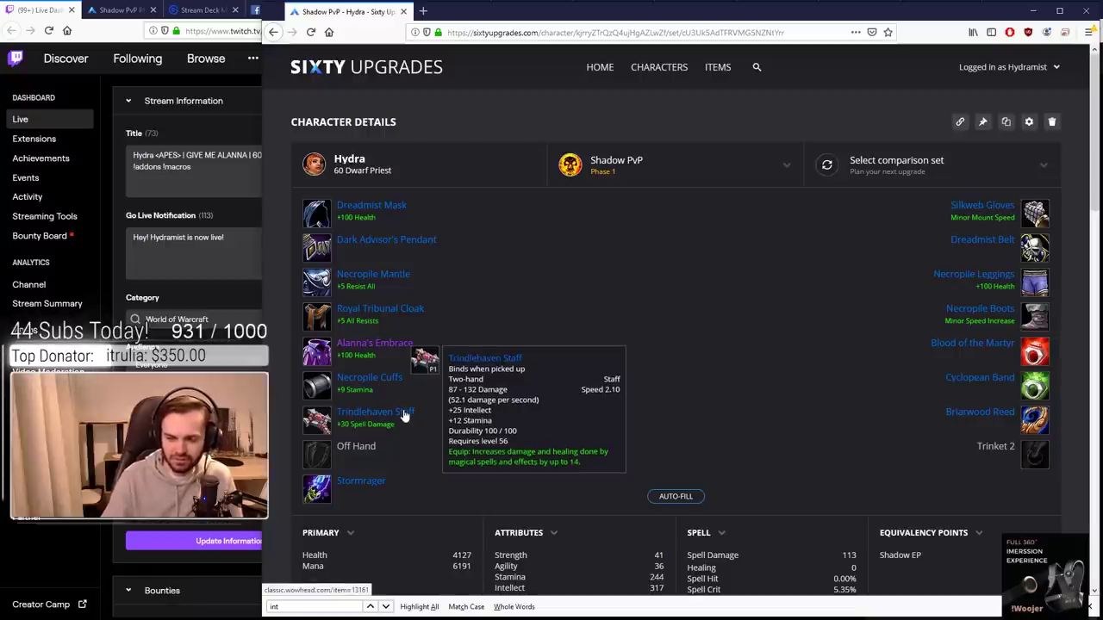
left_click(403, 412)
mouse_move(458, 387)
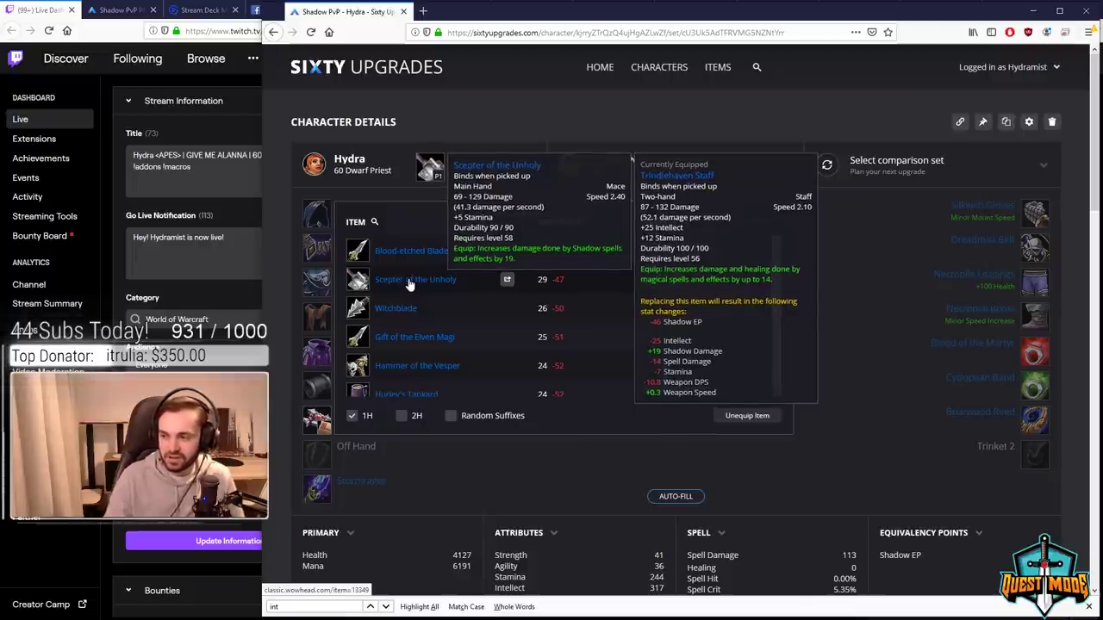
left_click(480, 473)
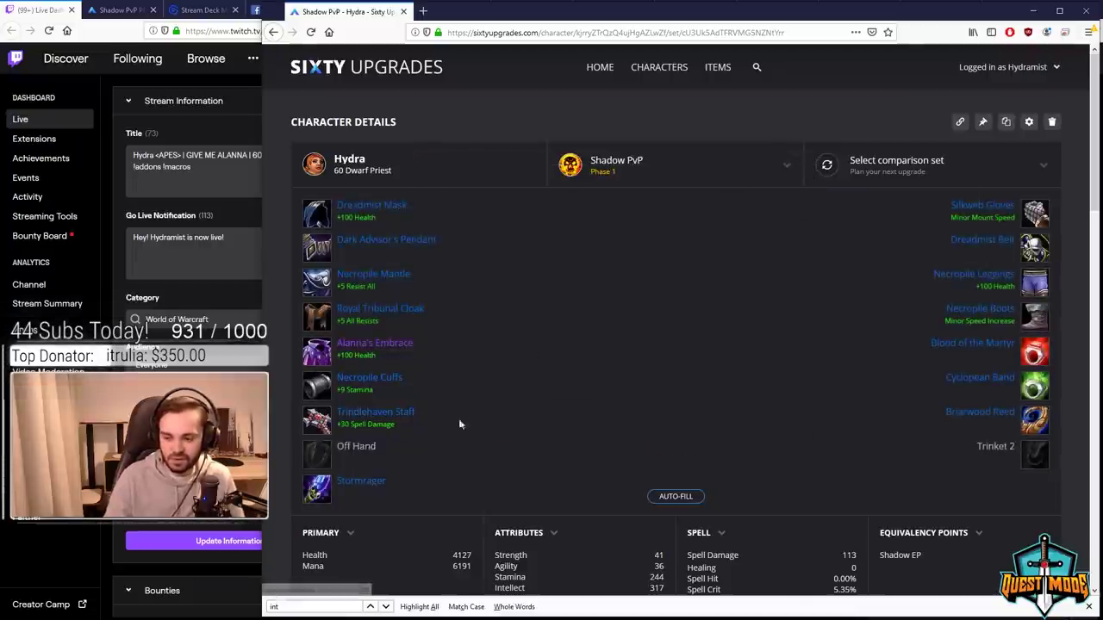
mouse_move(314, 493)
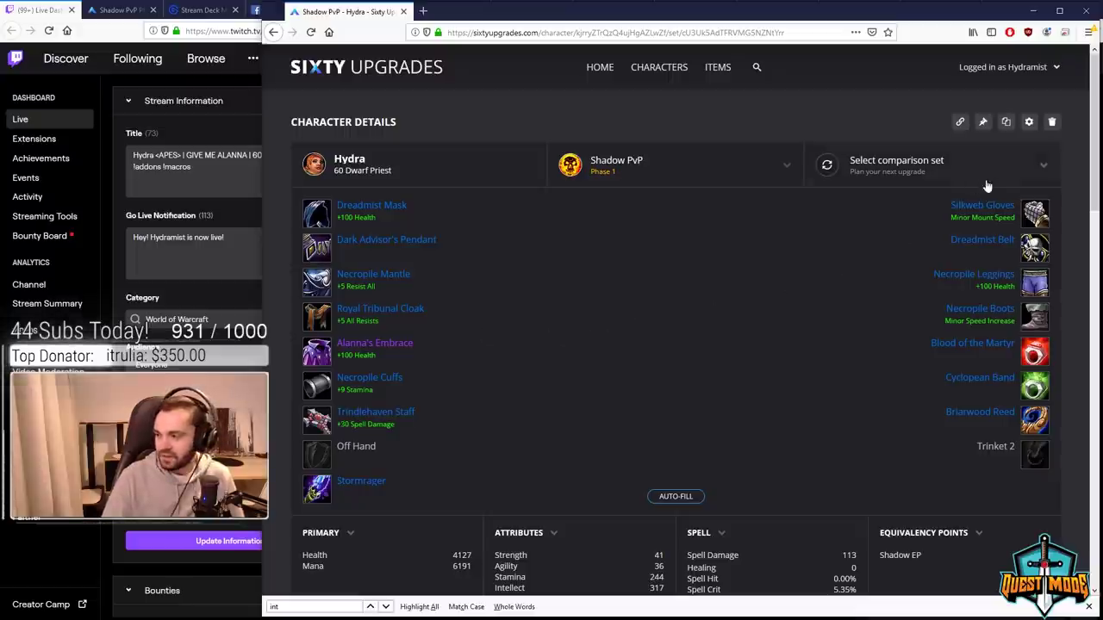
Step: Review the alternative gloves ranked by Shadow EP, leaving gloves unchanged
mouse_move(1034, 212)
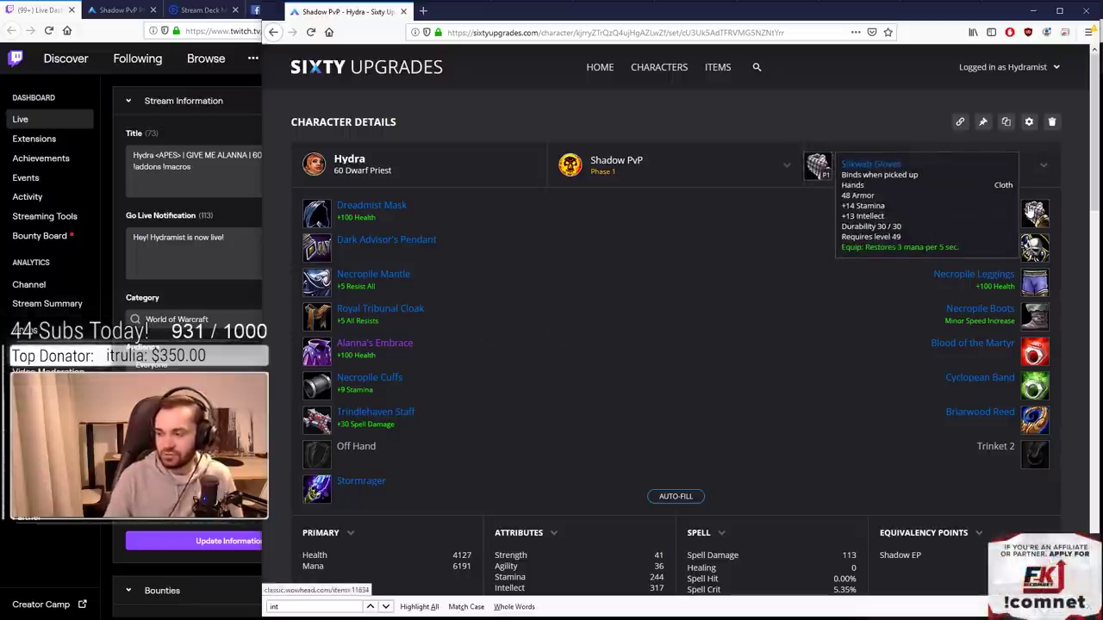
left_click(1031, 212)
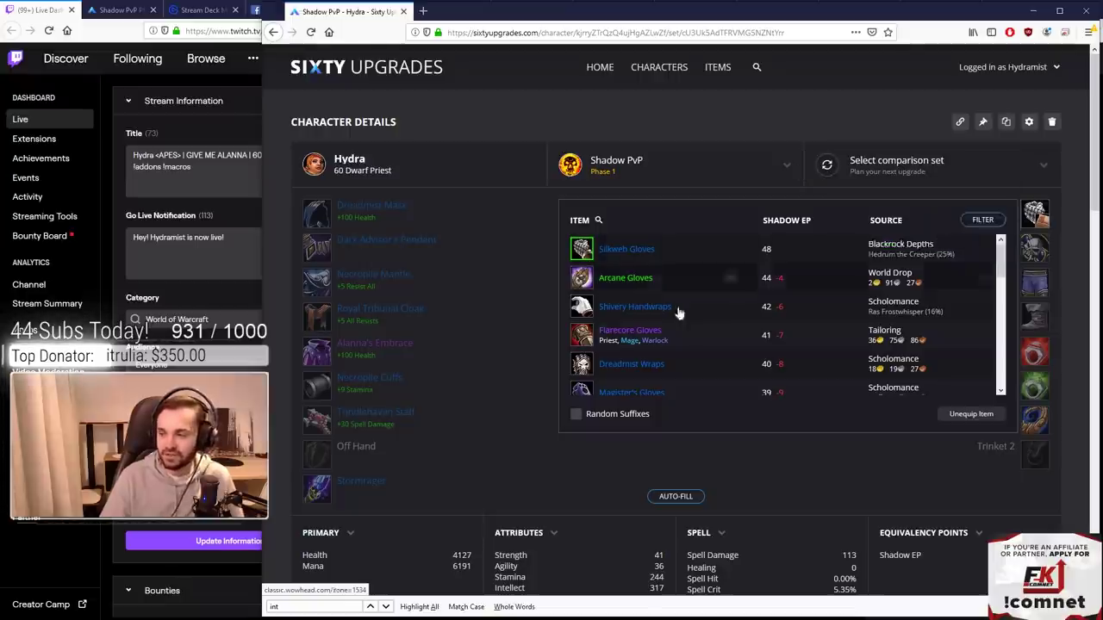
mouse_move(638, 367)
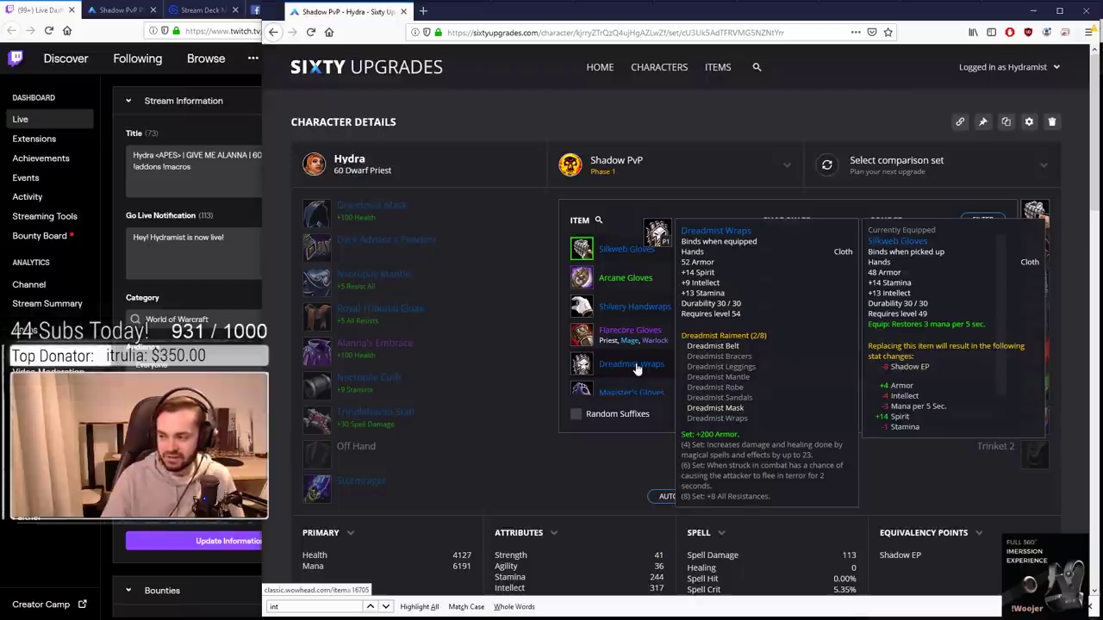
mouse_move(636, 390)
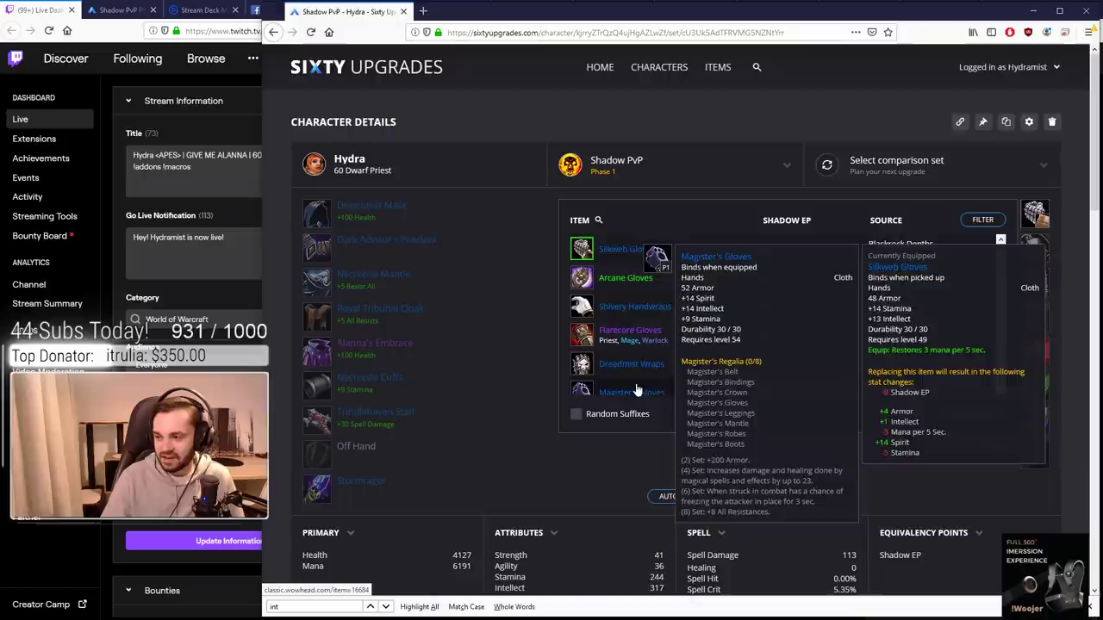
left_click(520, 324)
Step: List waist alternatives, showing Dustfeather Sash +11 Shadow EP over the Dreadmist Belt
mouse_move(1036, 251)
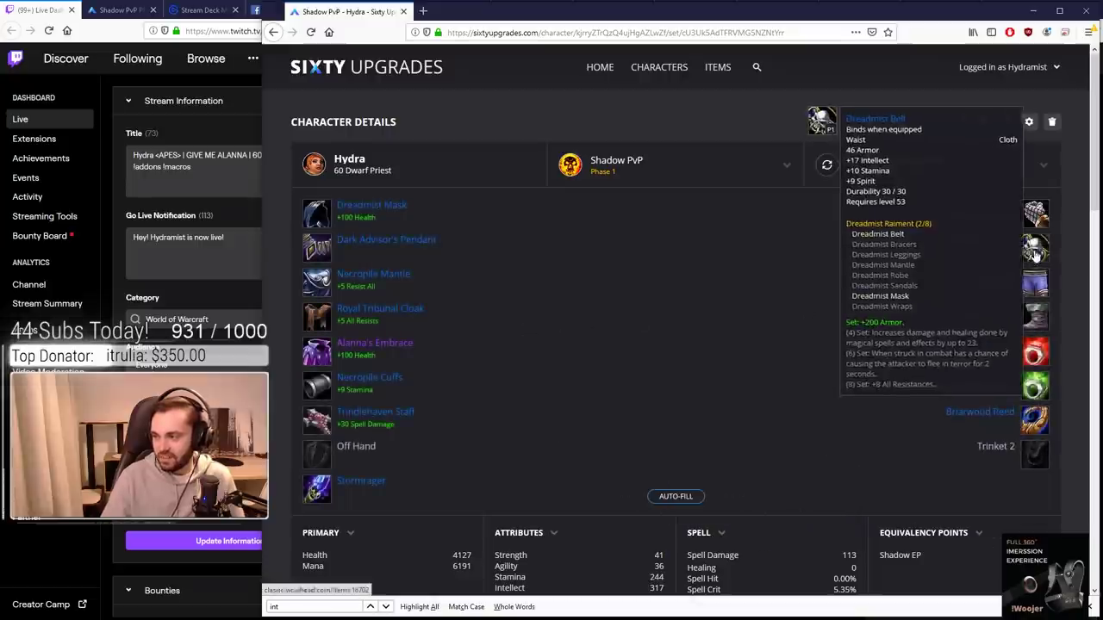
left_click(1036, 250)
mouse_move(638, 291)
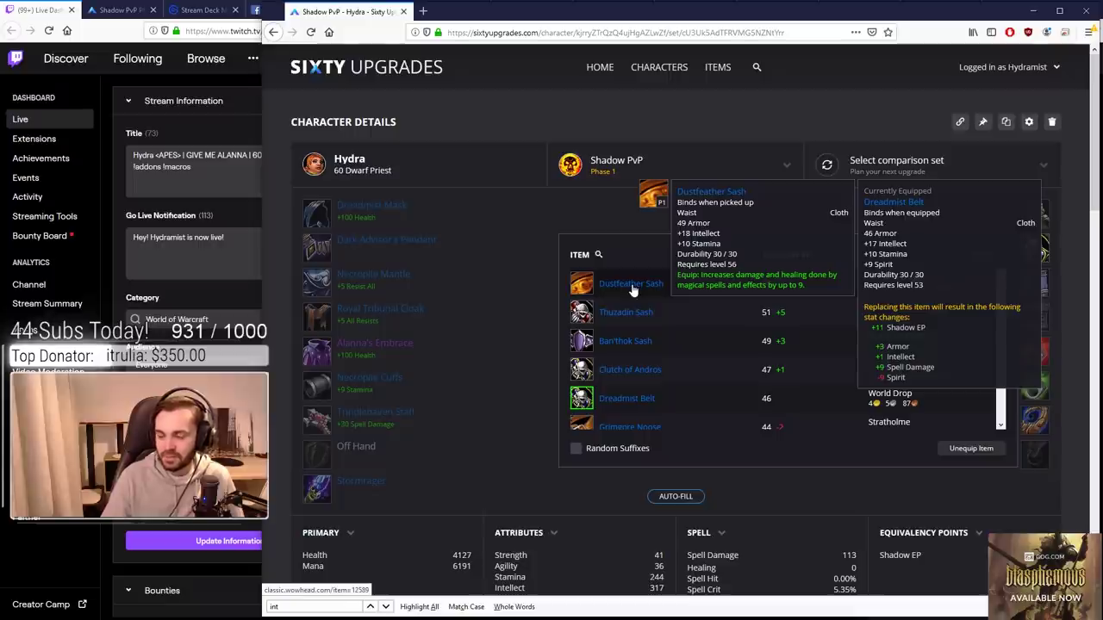
Step: Close the belt list, compare leggings, and keep Necropile Leggings equipped
left_click(587, 214)
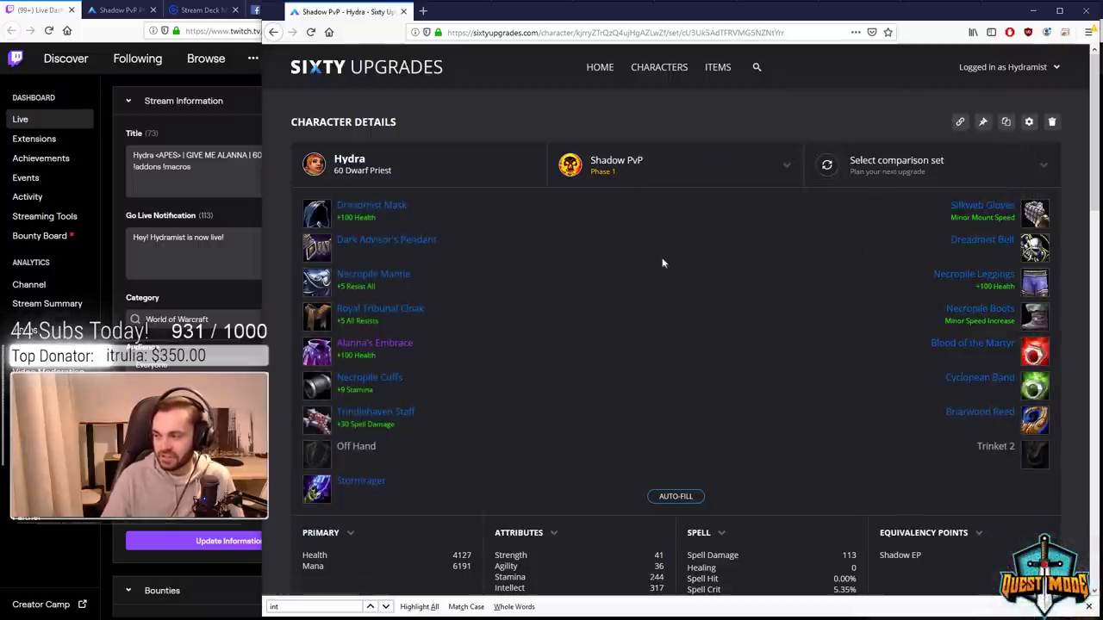
mouse_move(956, 280)
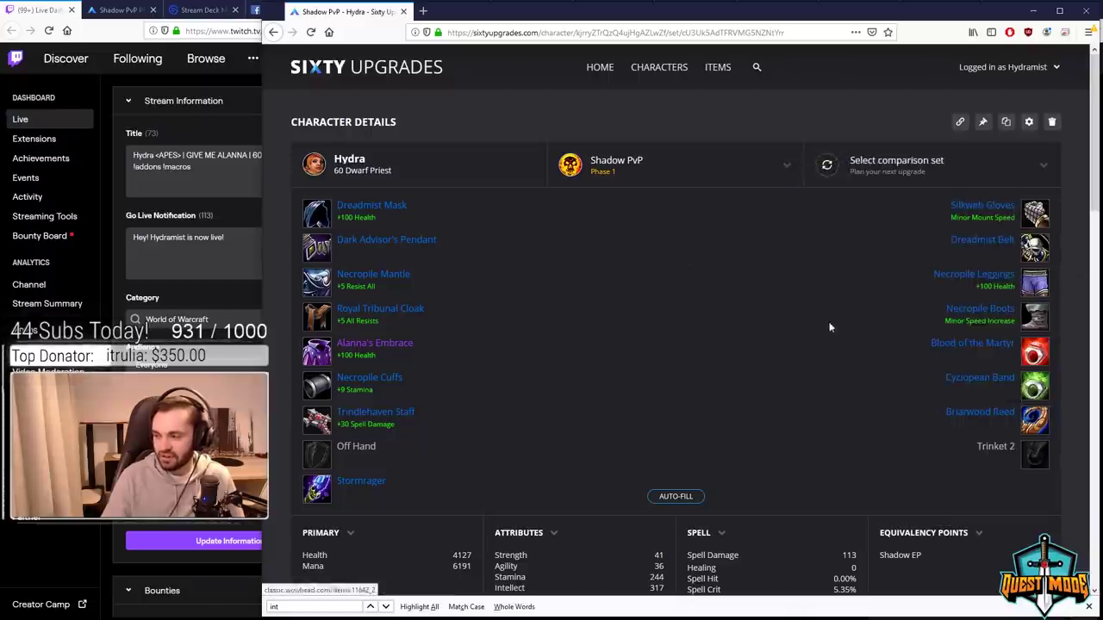
left_click(1034, 283)
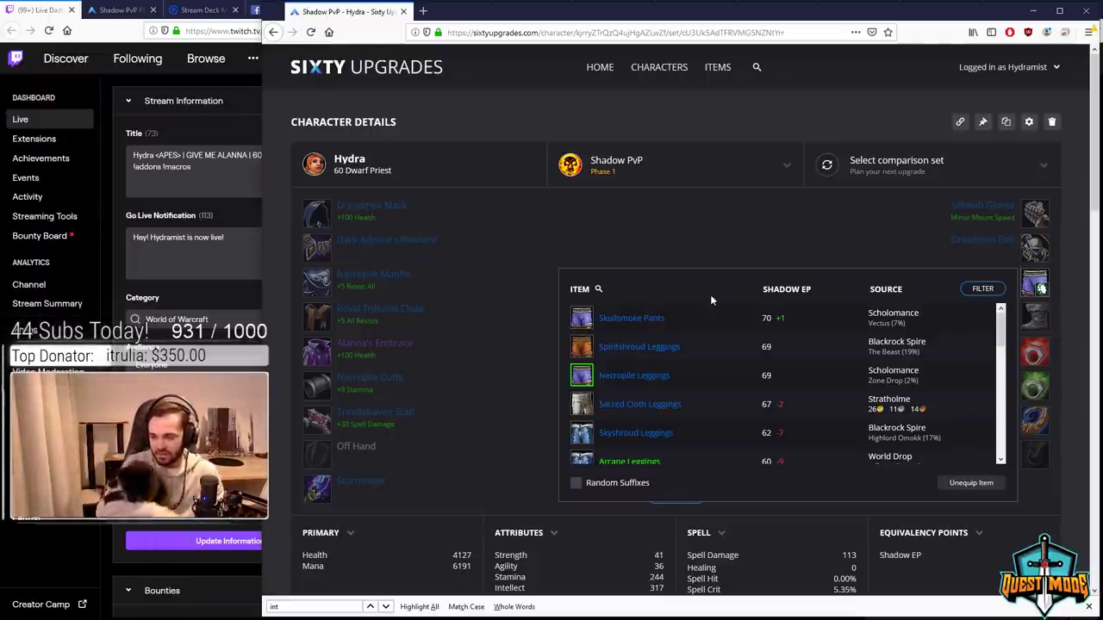
mouse_move(608, 322)
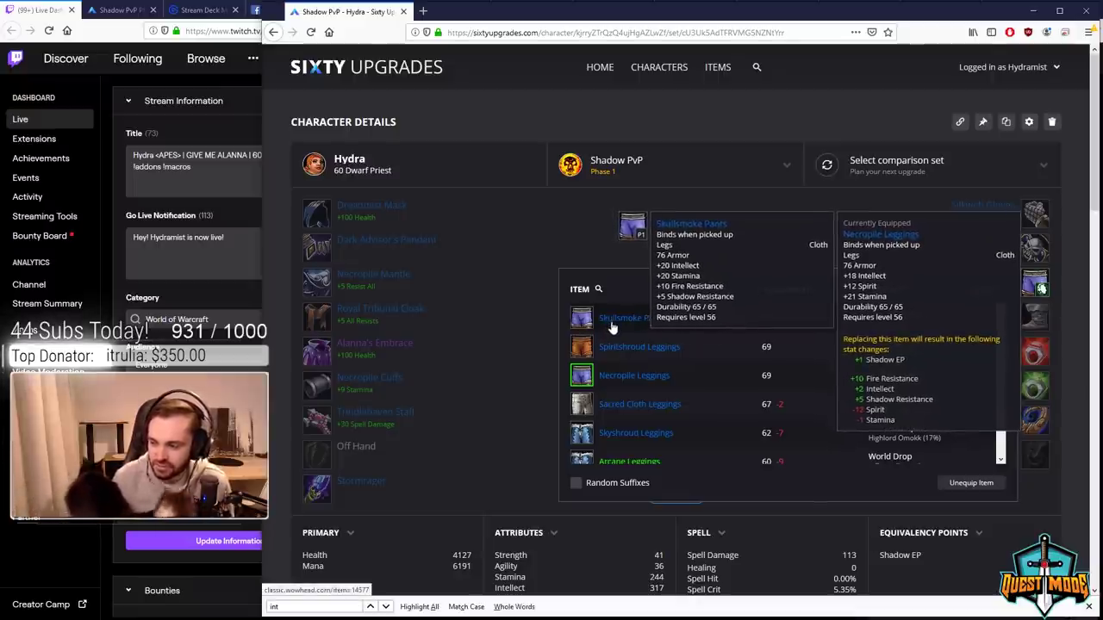
mouse_move(619, 347)
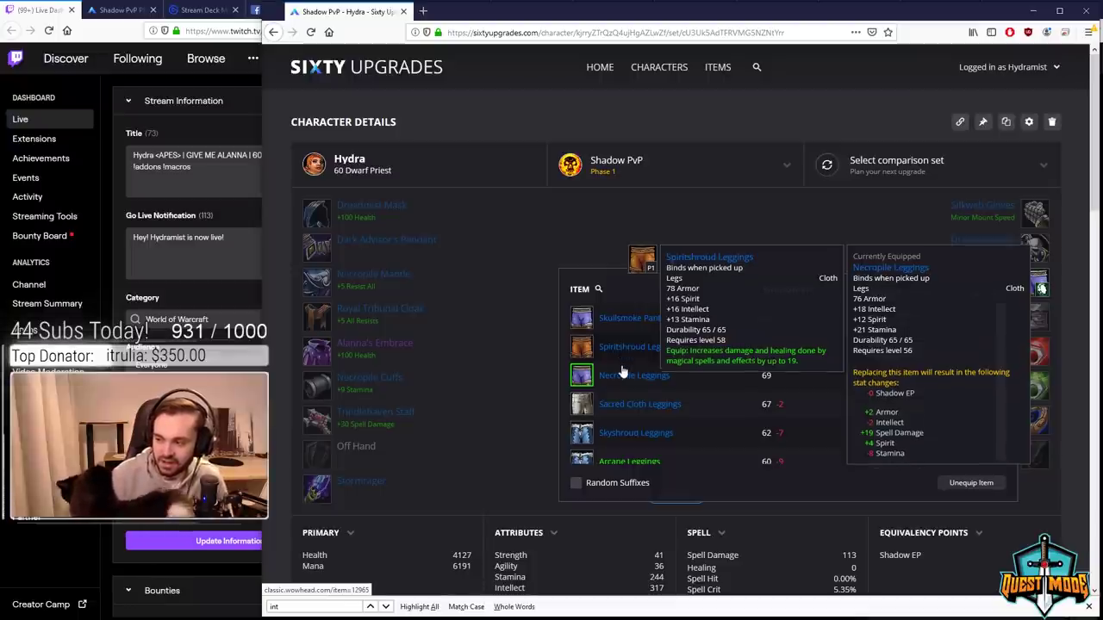
mouse_move(623, 377)
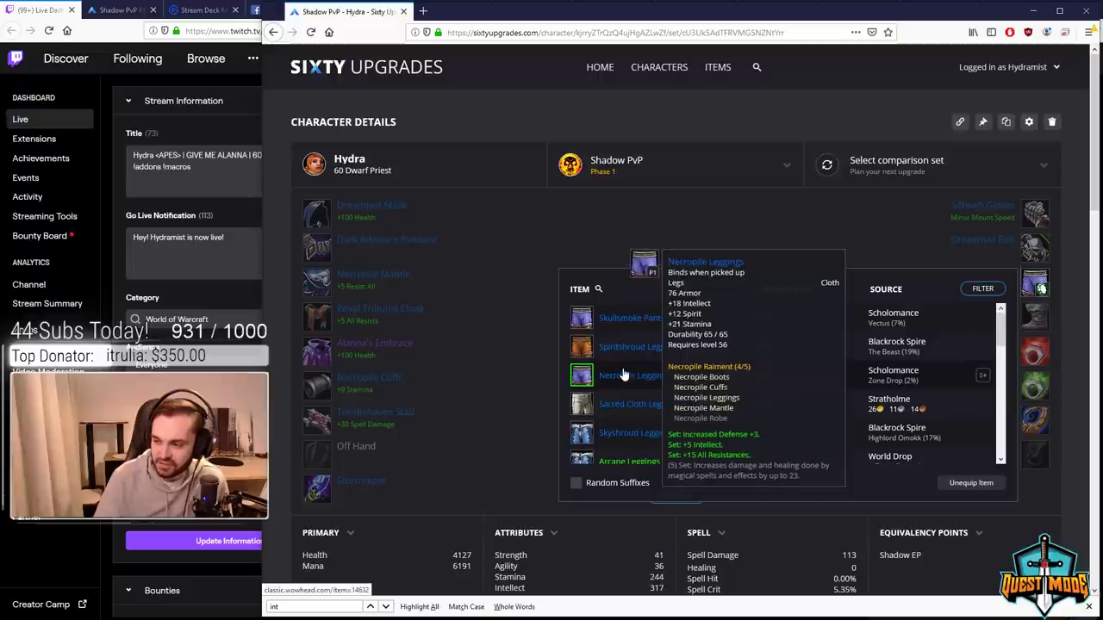
left_click(624, 376)
mouse_move(1036, 287)
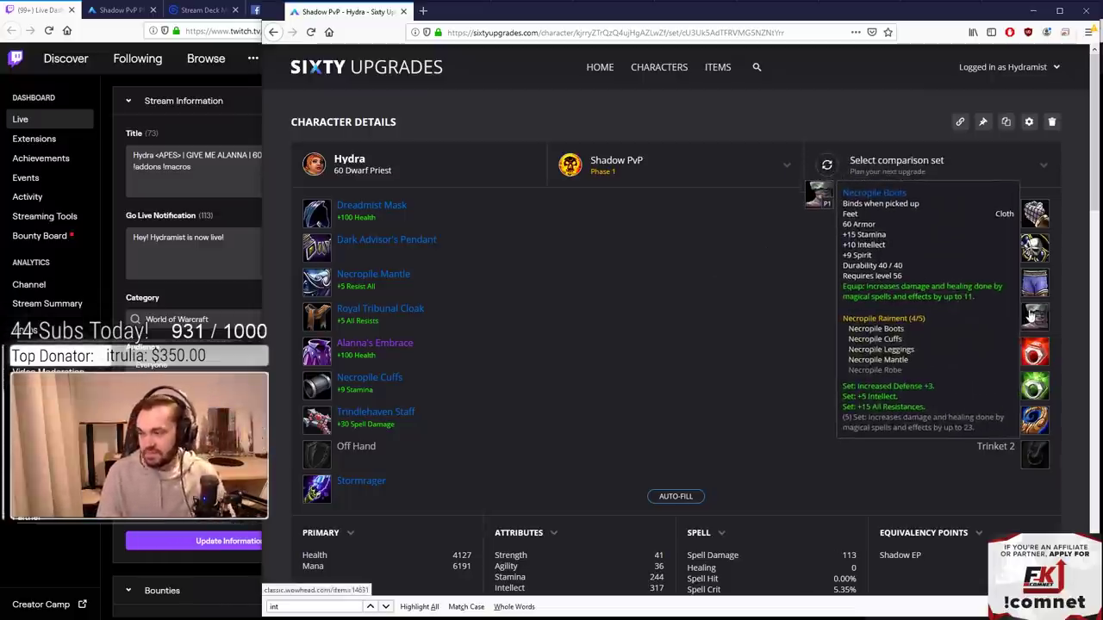
mouse_move(1033, 322)
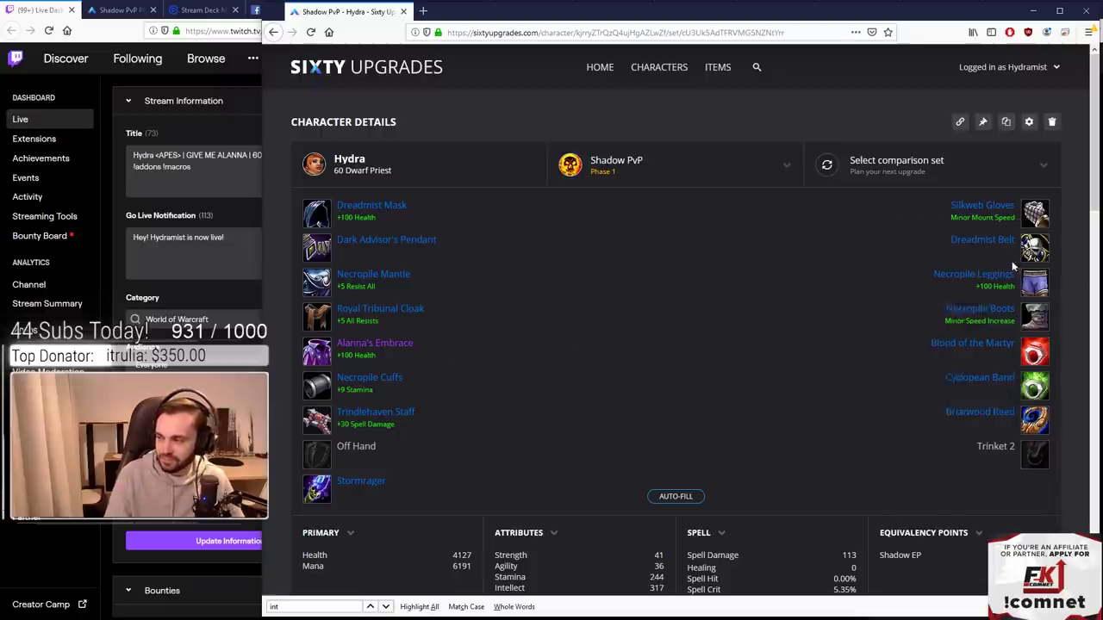
left_click(1039, 252)
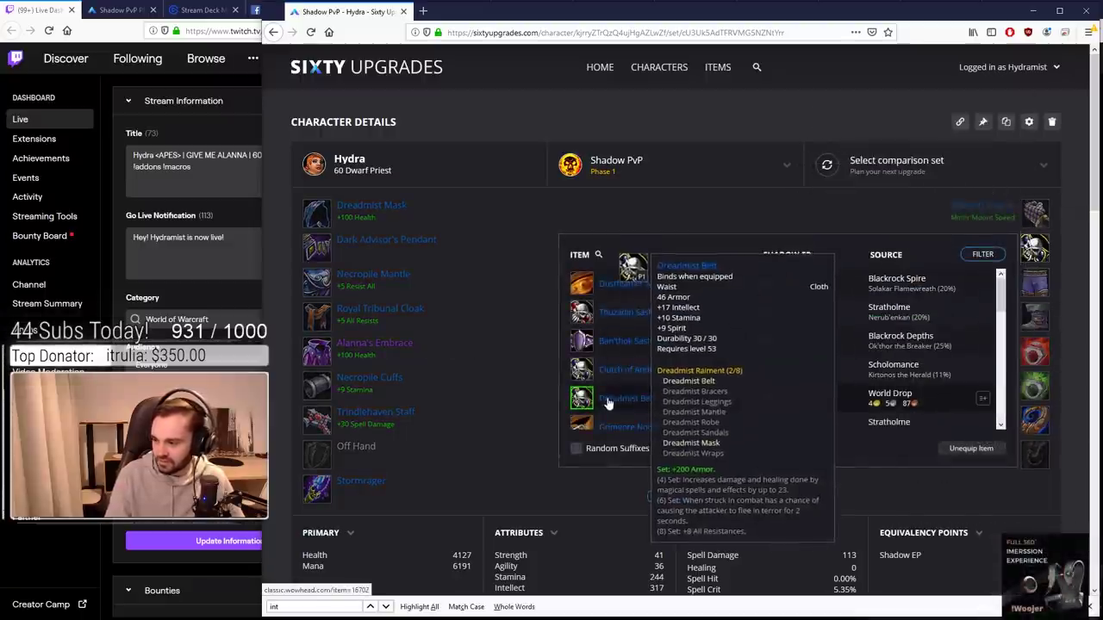
left_click(822, 208)
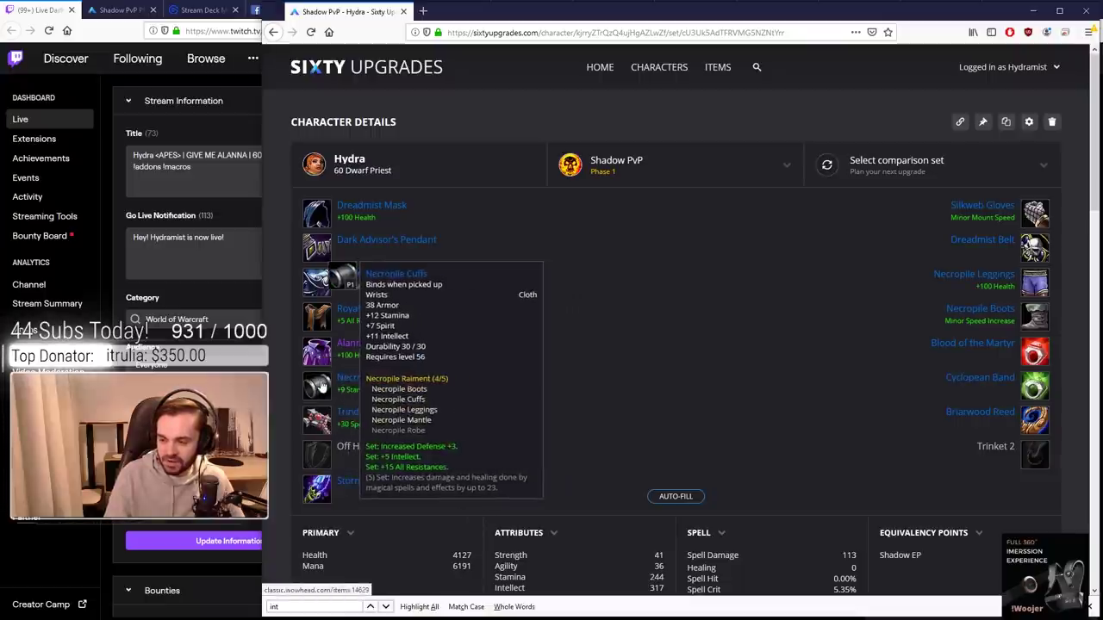
mouse_move(325, 362)
mouse_move(319, 318)
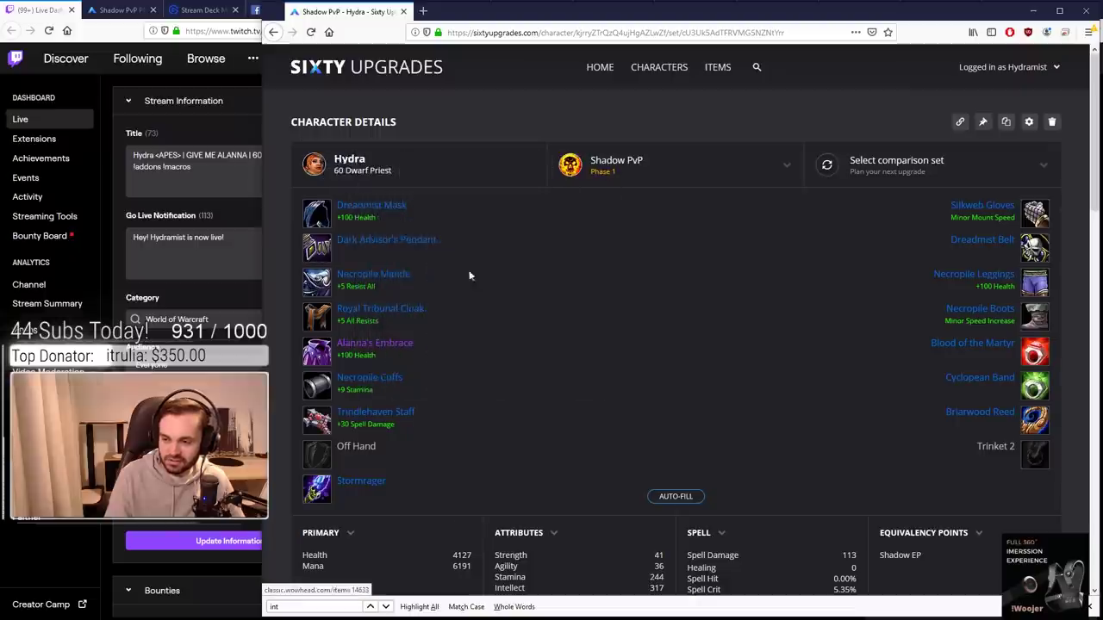
mouse_move(327, 249)
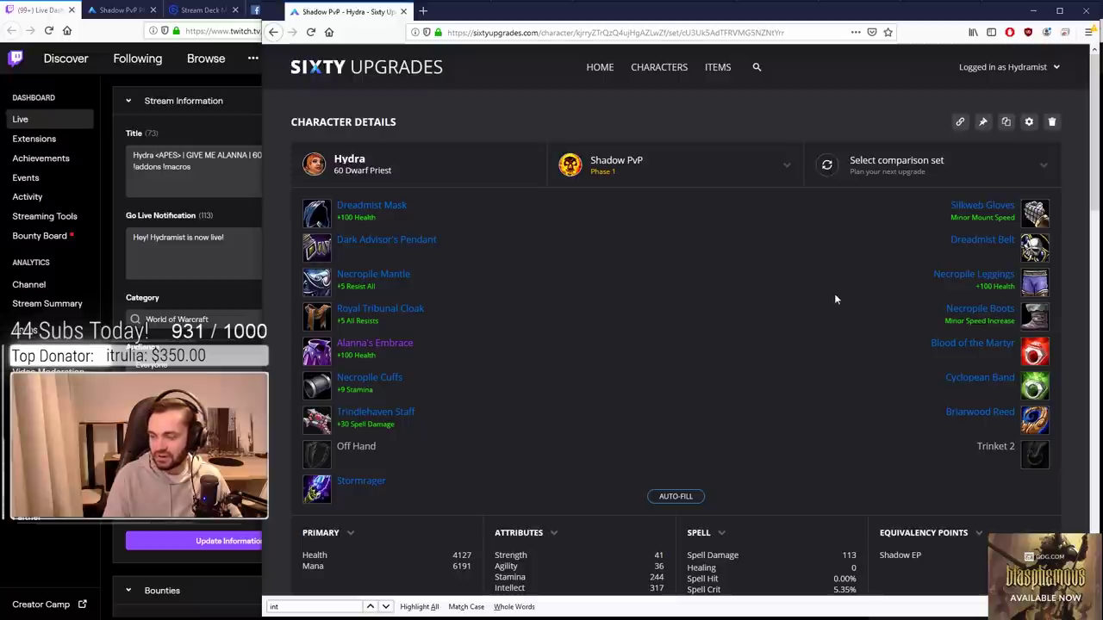
mouse_move(1032, 362)
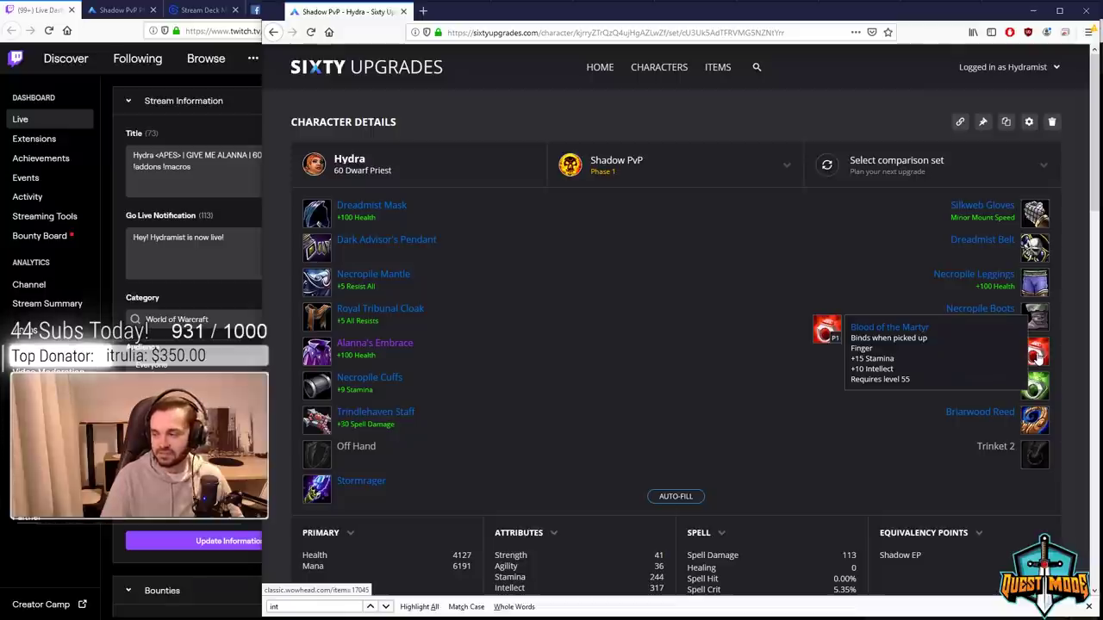
left_click(1038, 366)
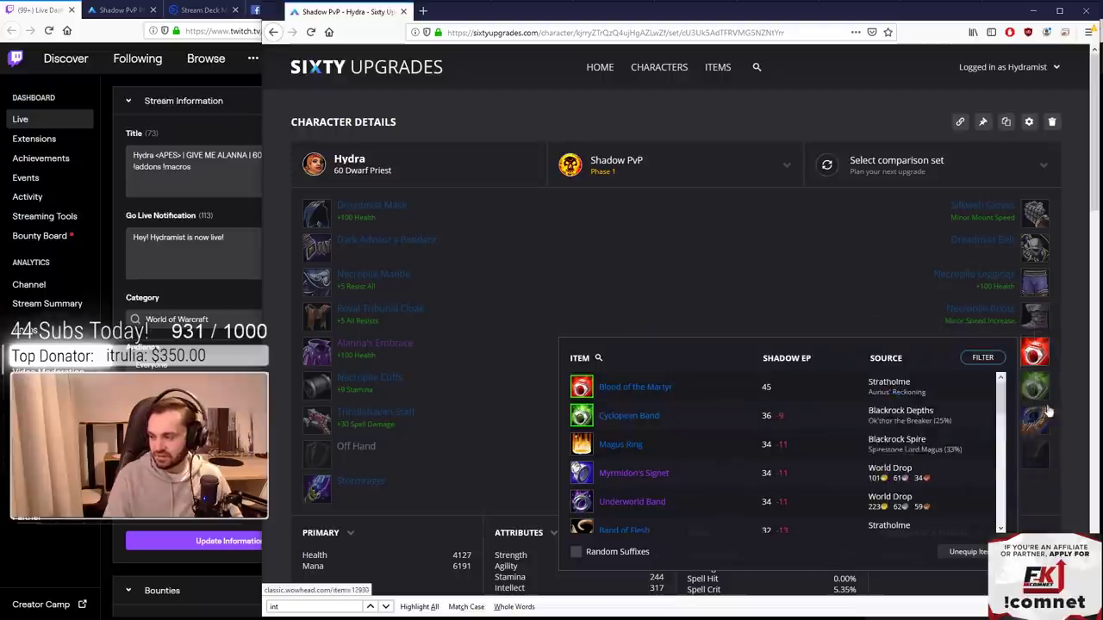
left_click(1064, 384)
mouse_move(1027, 434)
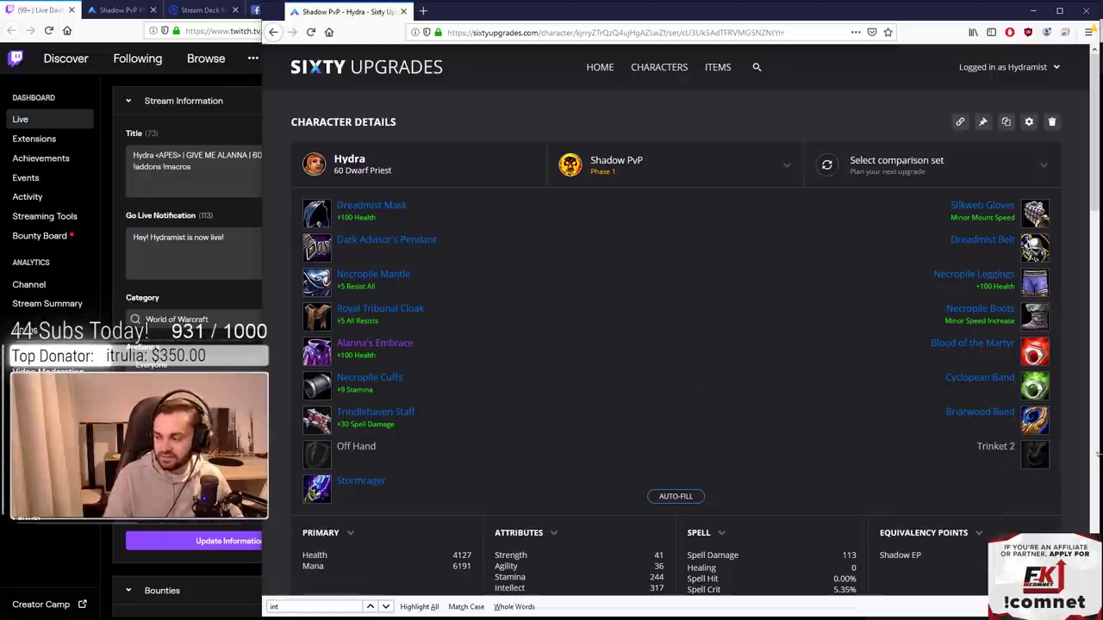
left_click(1034, 454)
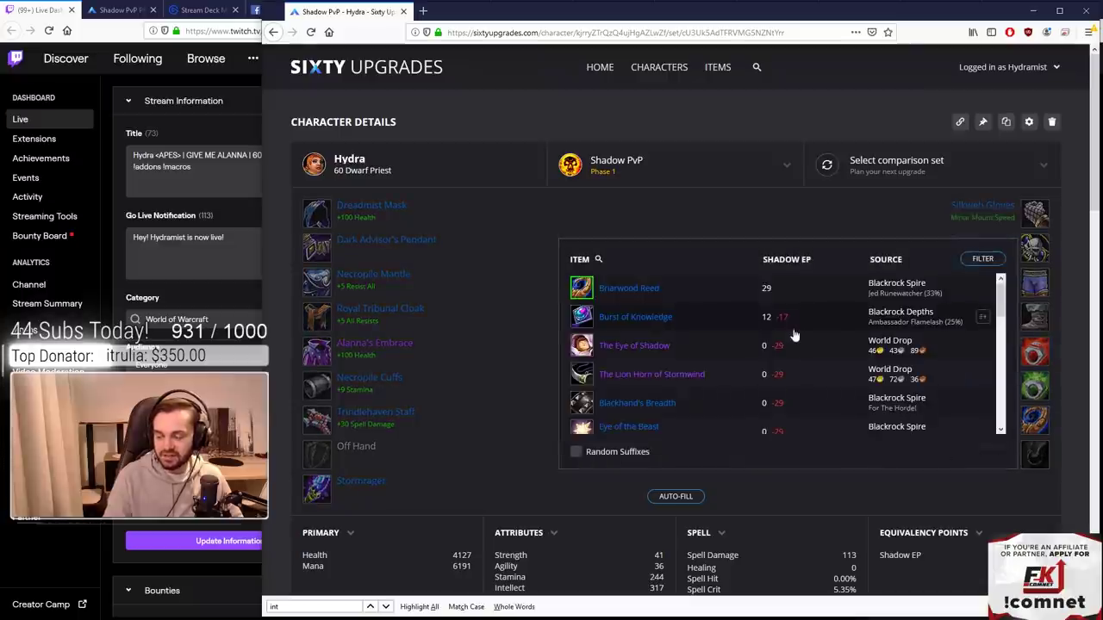
scroll(679, 324, "down", 6)
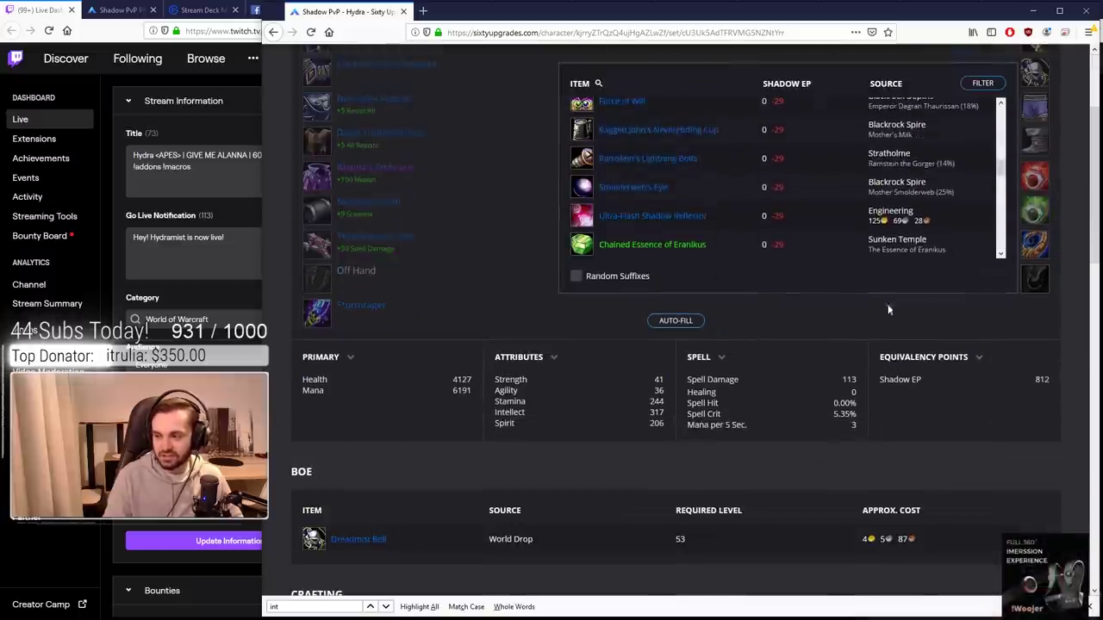
scroll(887, 328, "up", 2)
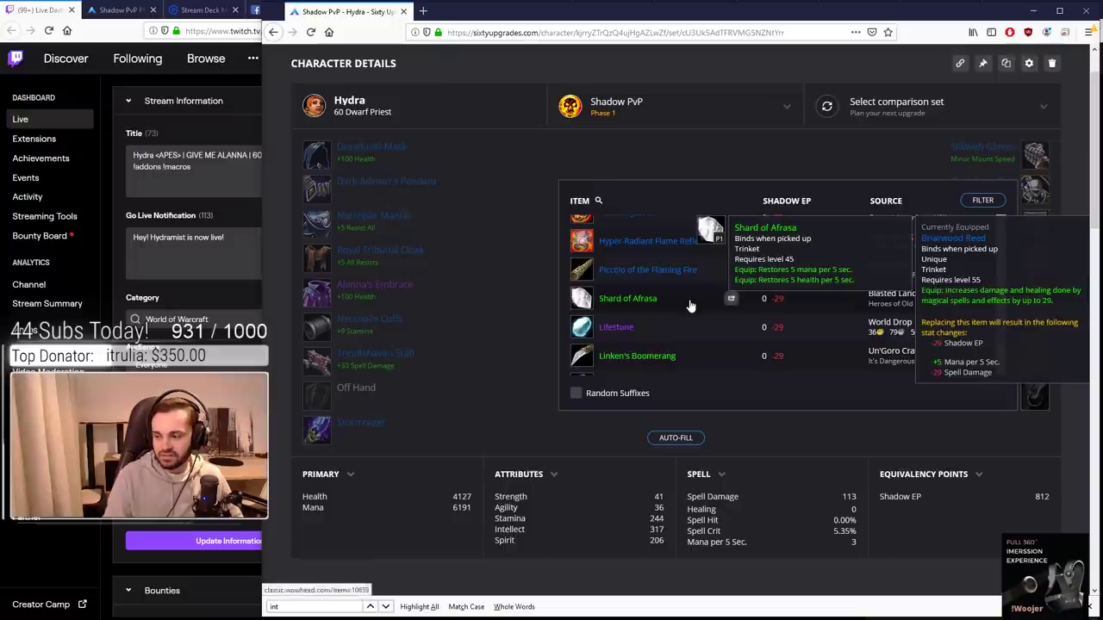
scroll(689, 304, "down", 2)
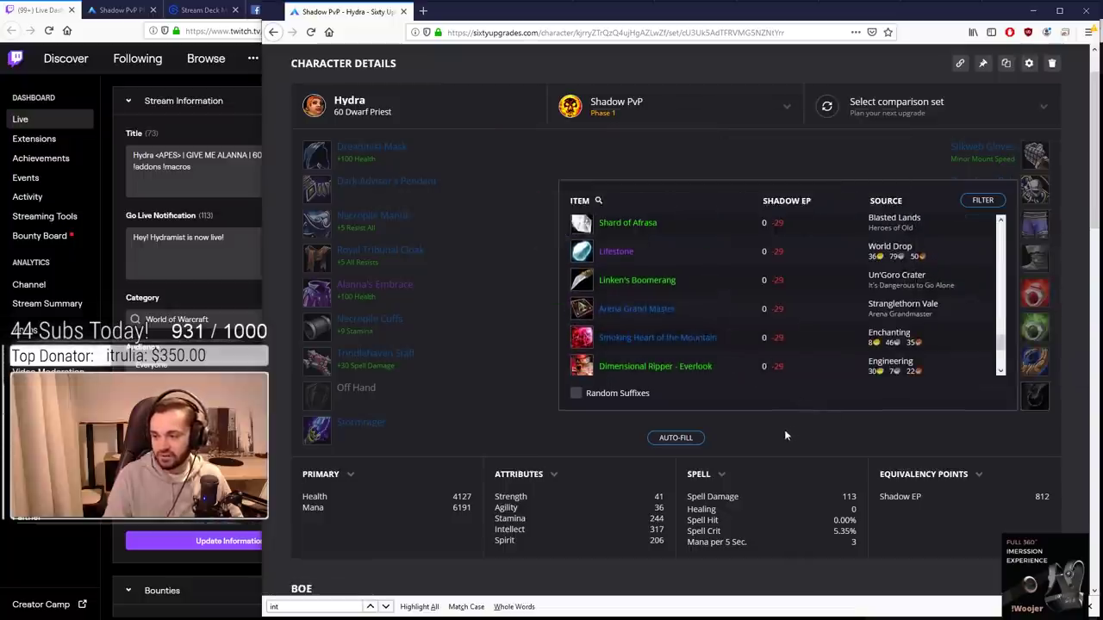
left_click(784, 433)
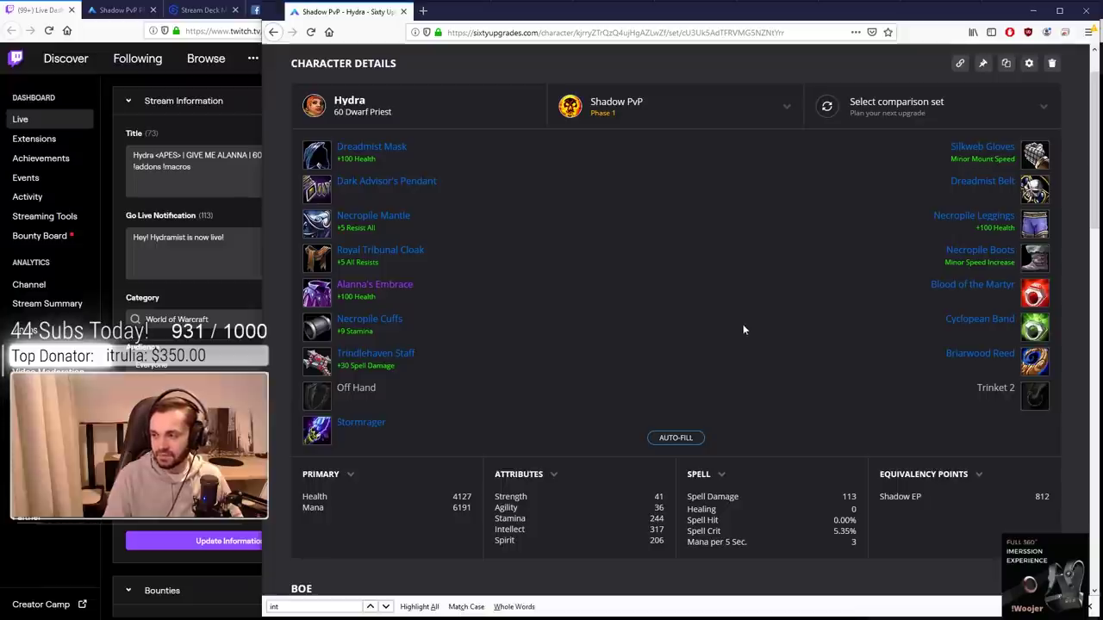
scroll(593, 261, "up", 1)
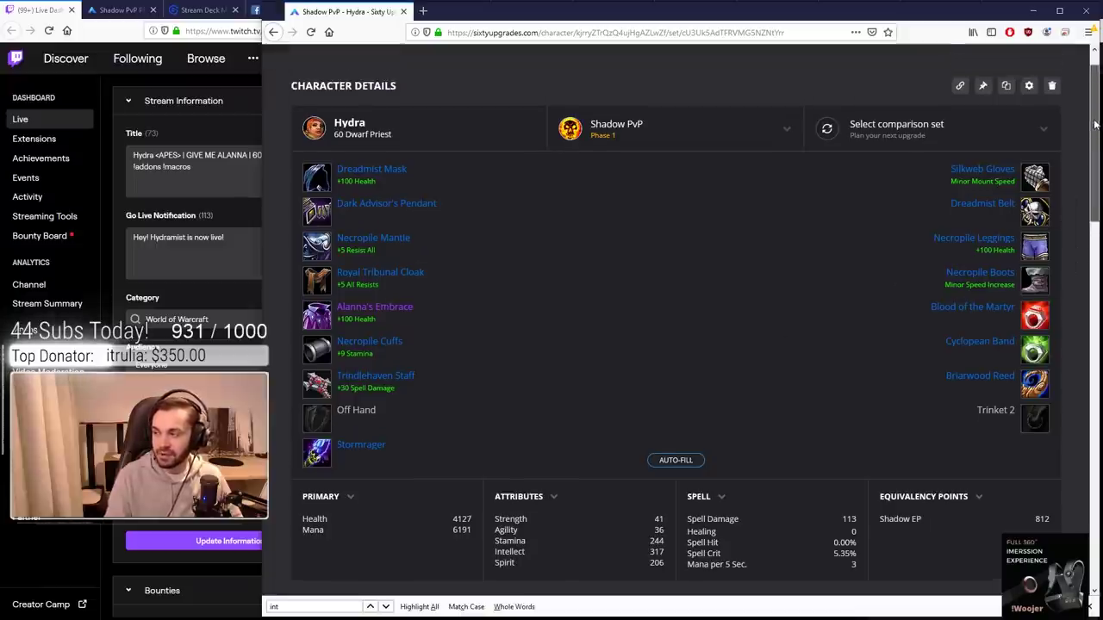